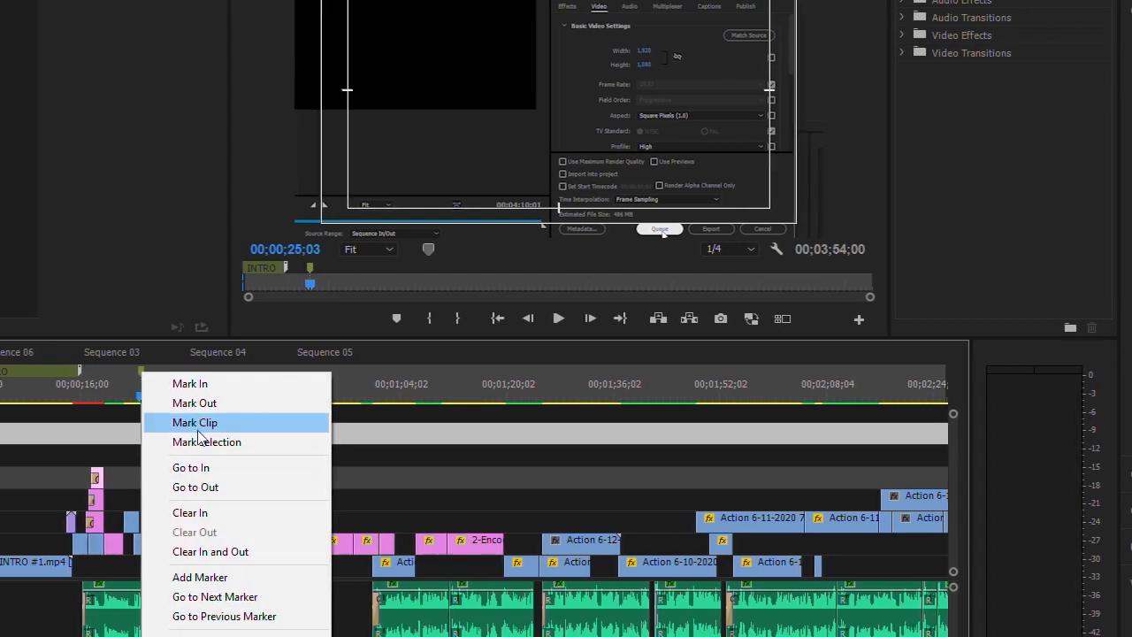
Step: Edit the marker at 00;00;25;03: name it SFX, comment "Tambahkan Sound Effect", and colour it red
click(208, 636)
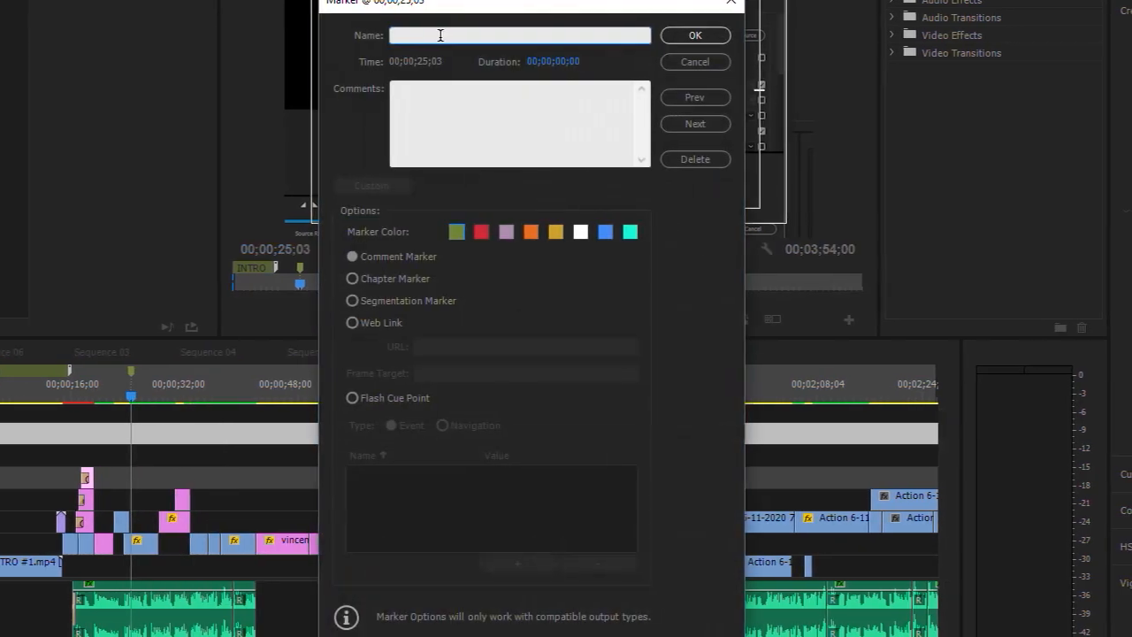
text(SFX)
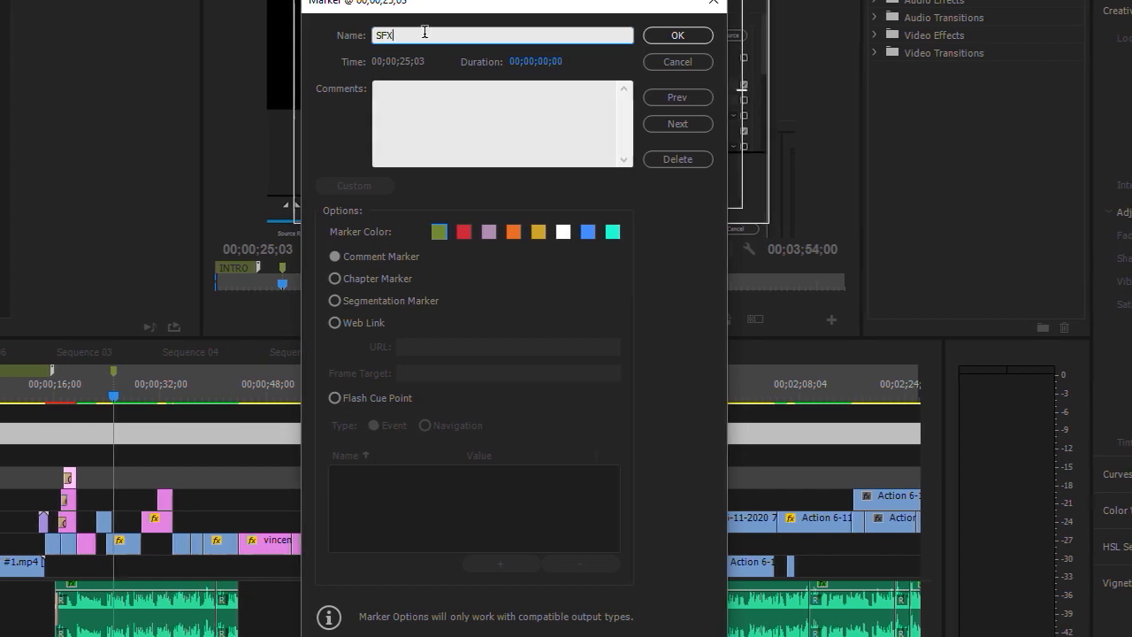
click(428, 86)
text(Tambahkan So)
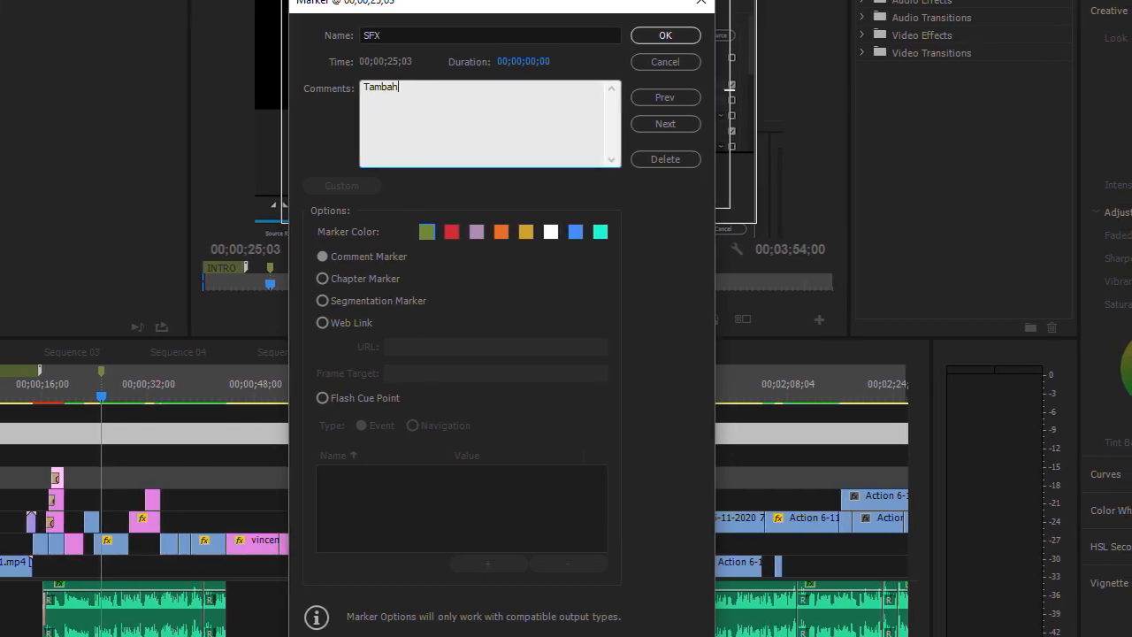
text(und Effec)
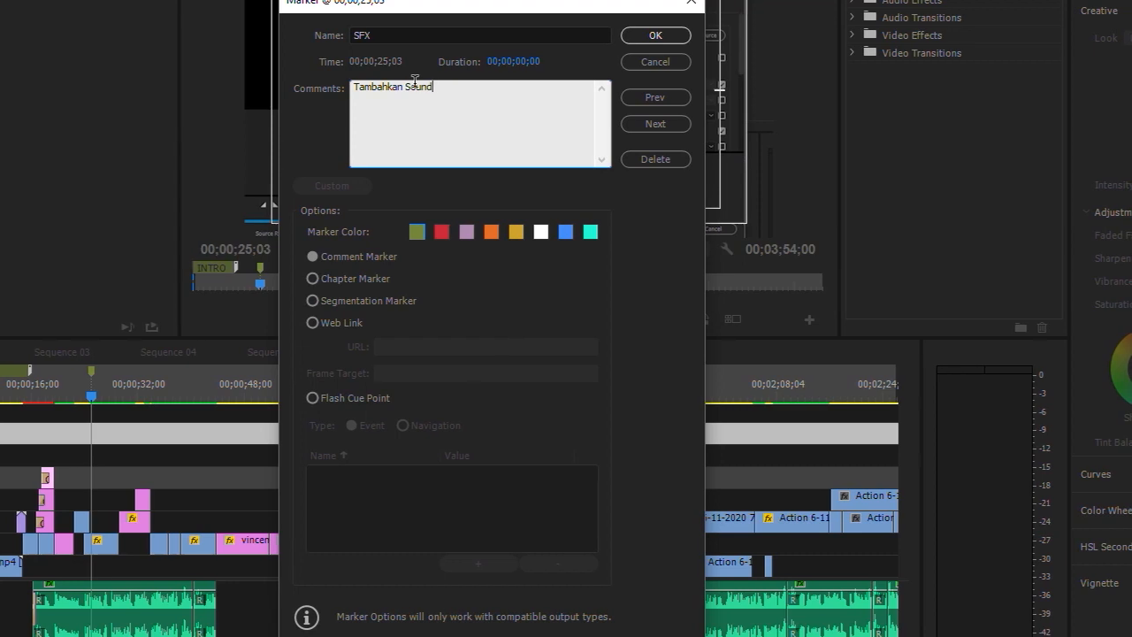
text(t)
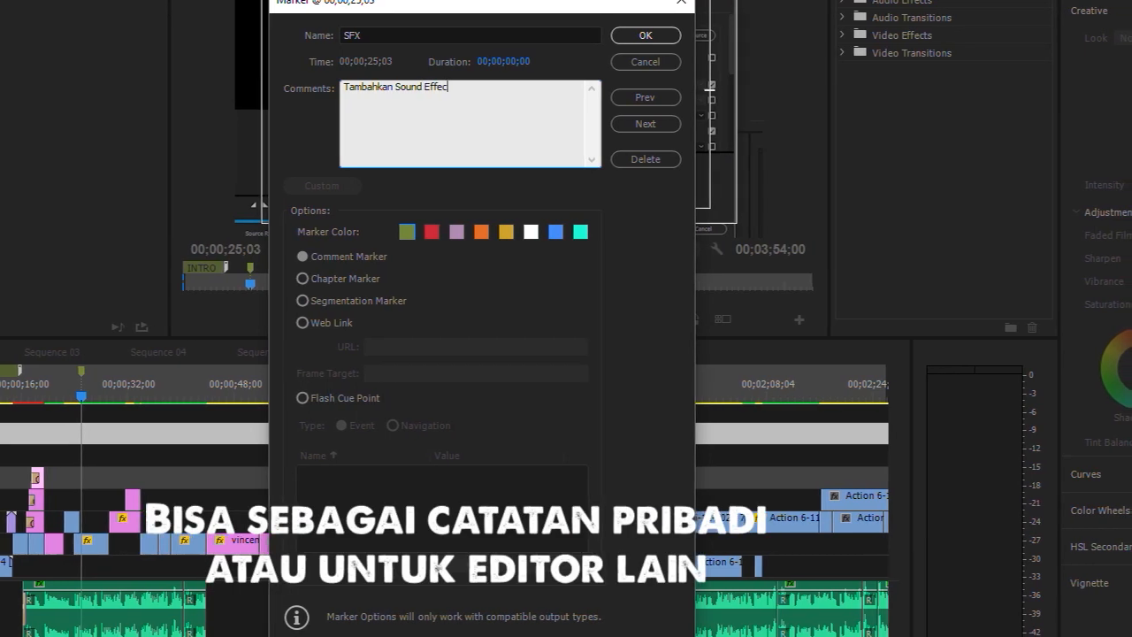
click(424, 233)
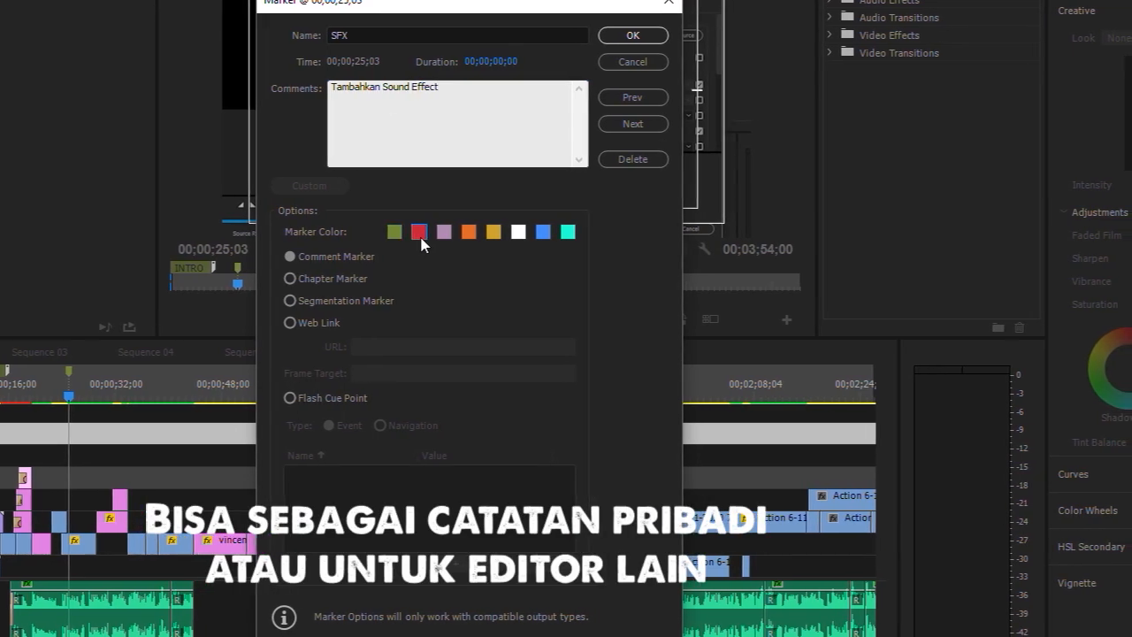
click(628, 35)
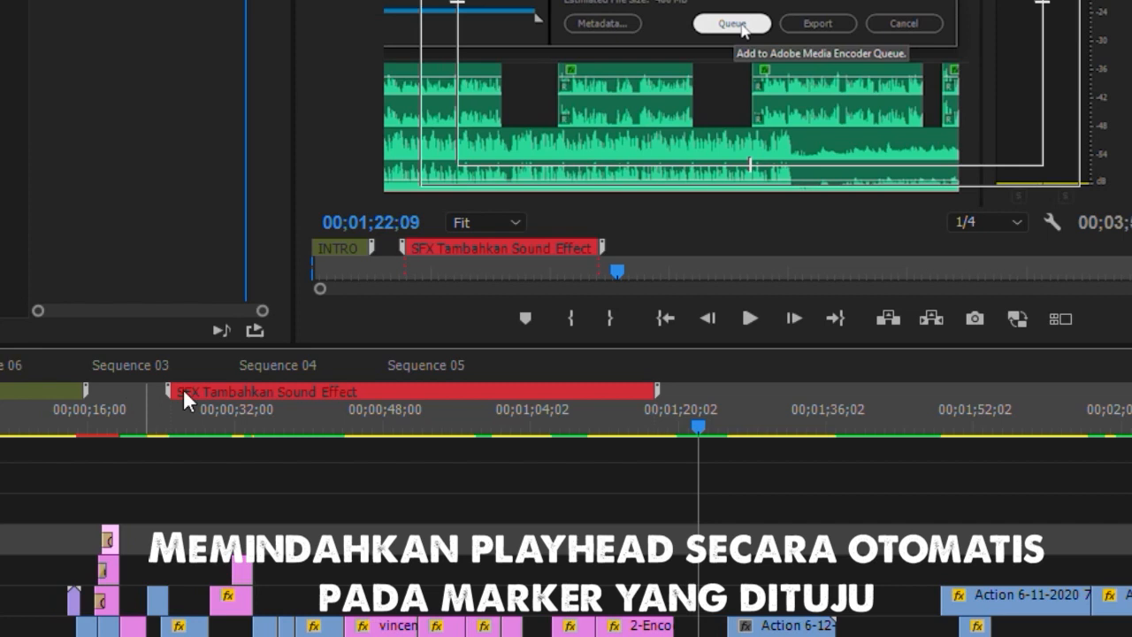
Step: Jump to the SFX marker, then remove the yellow colour filter from the marker list and search it for "revisi"
click(172, 392)
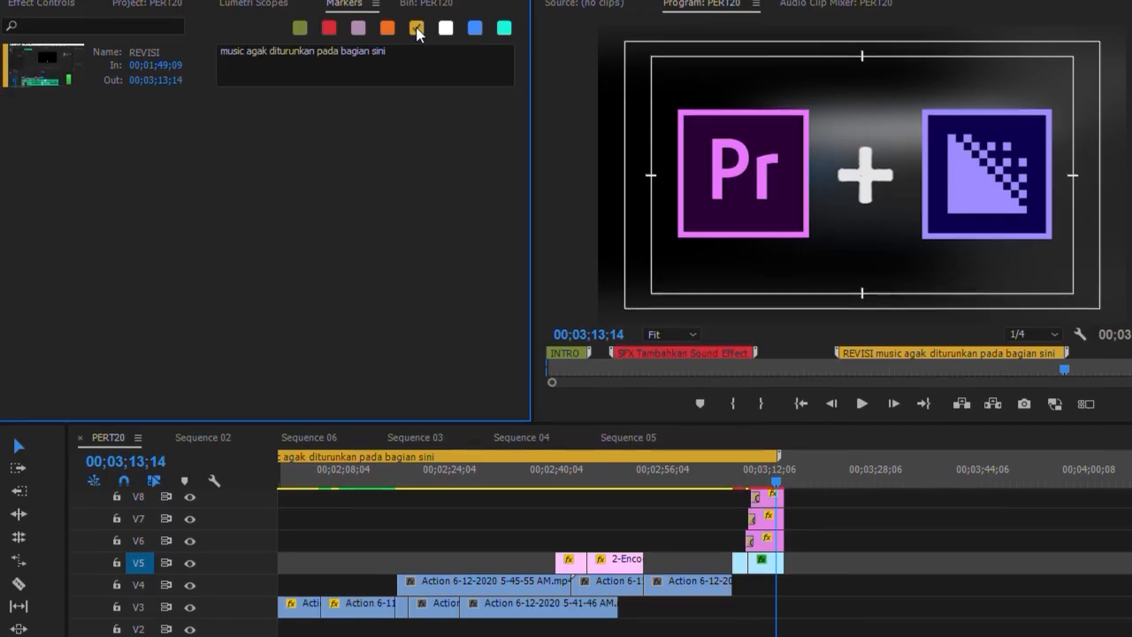
click(417, 30)
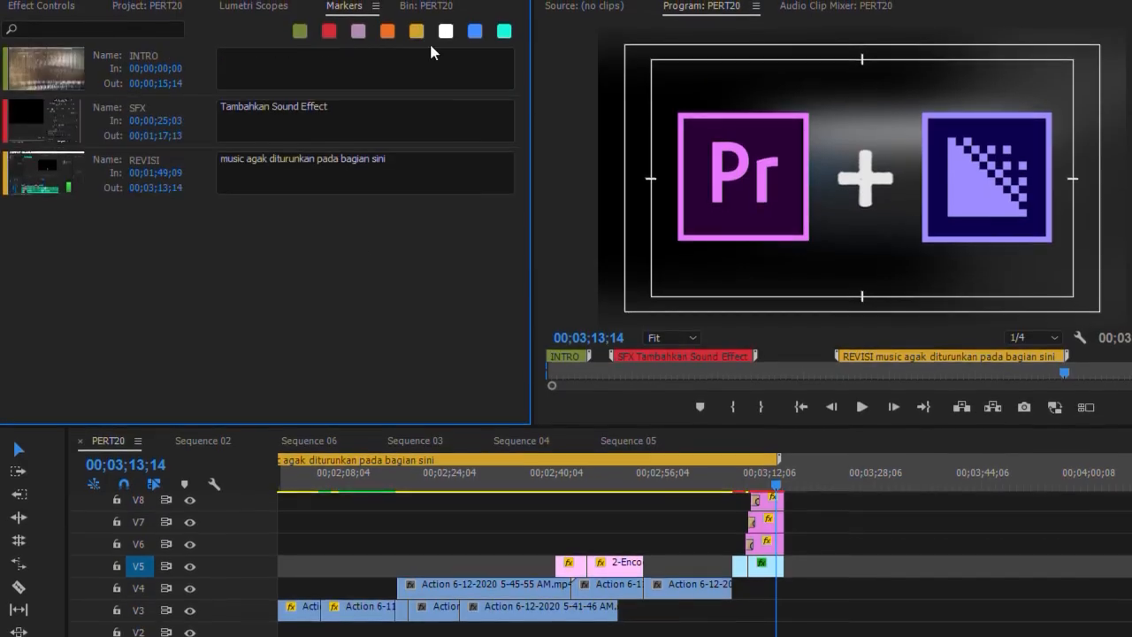
click(57, 21)
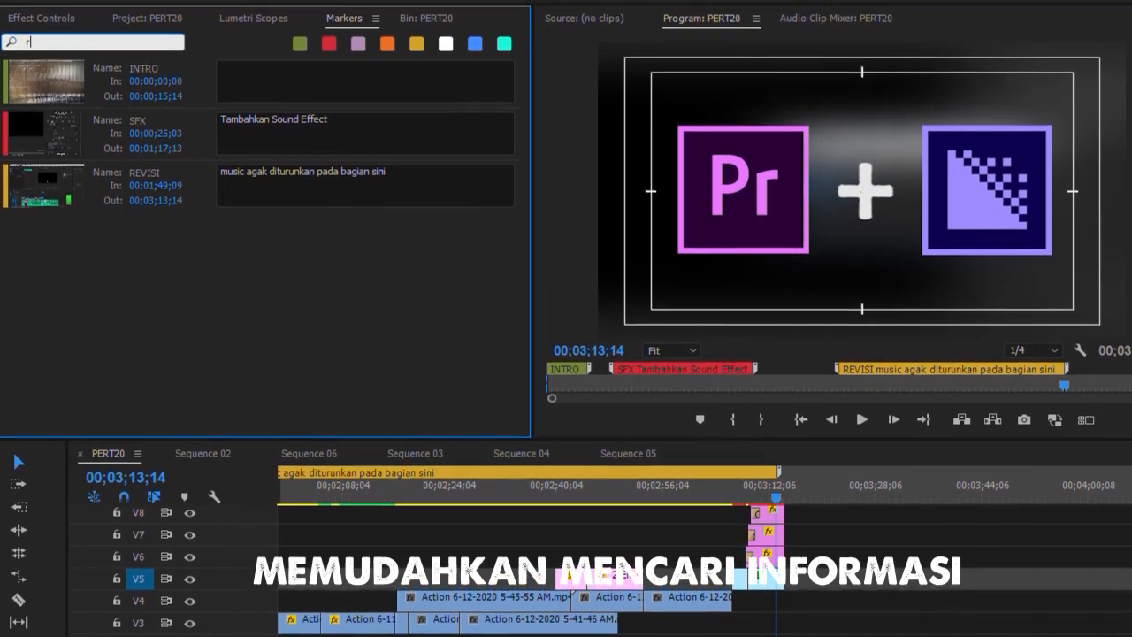
text(rec)
key(BackSpace)
text(visi)
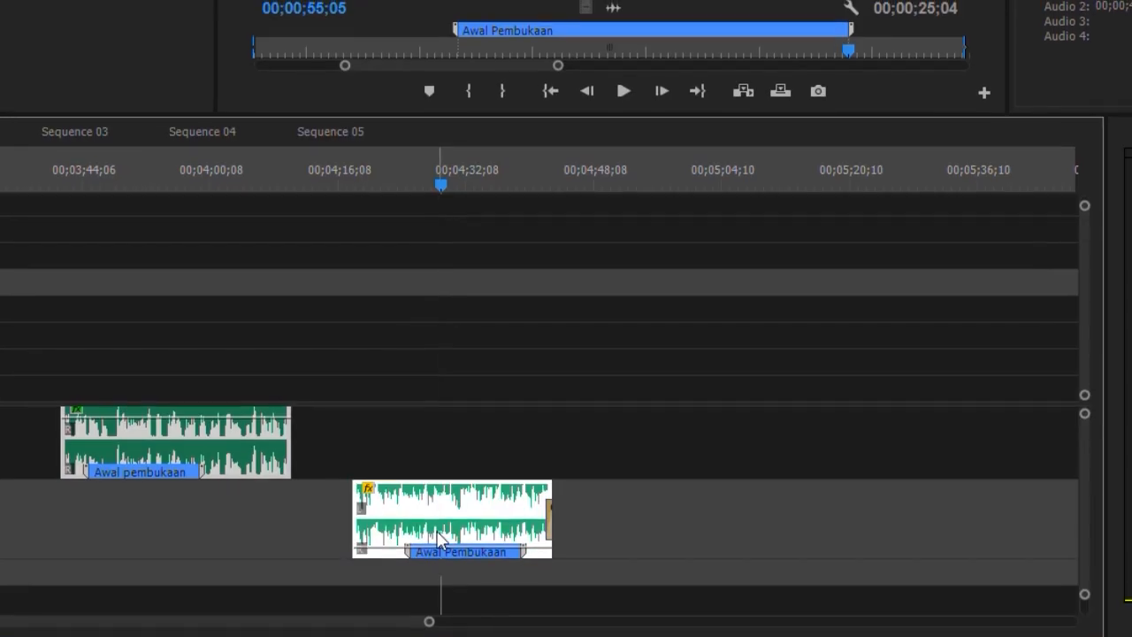
Step: Synchronize the two selected audio clips, using the clip marker Awal as the synchronize point
right_click(409, 509)
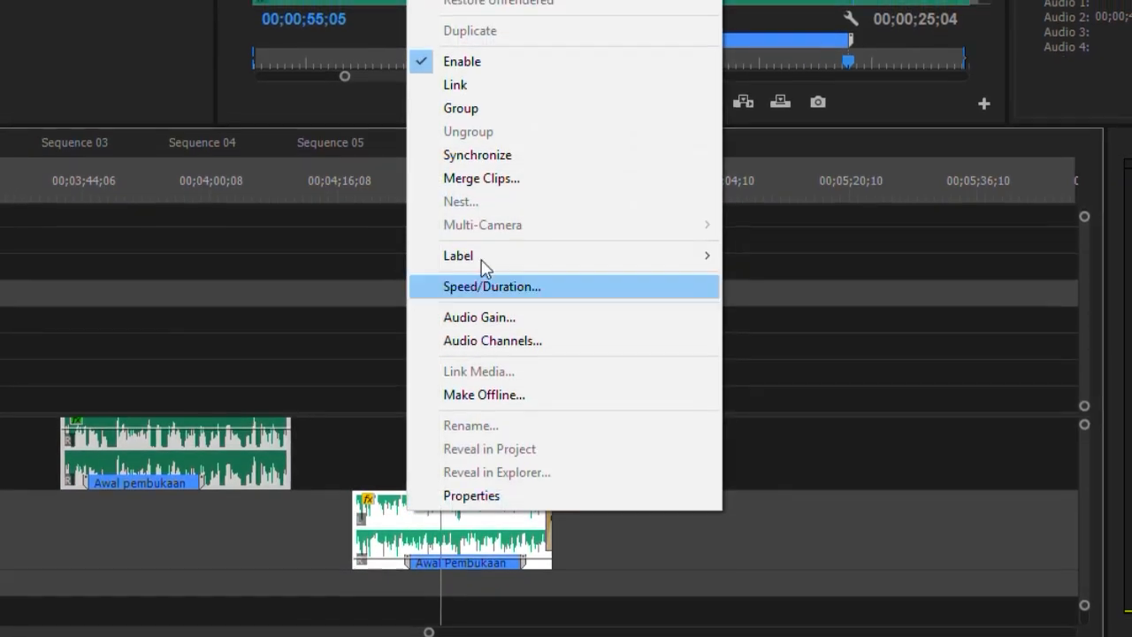
click(489, 152)
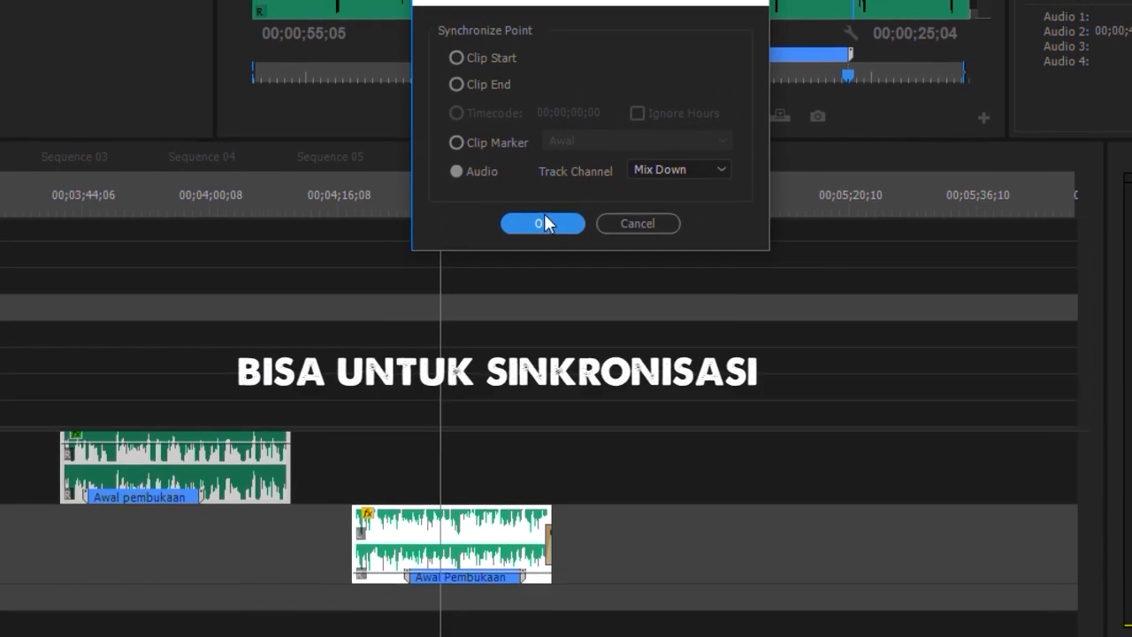
click(492, 140)
click(552, 151)
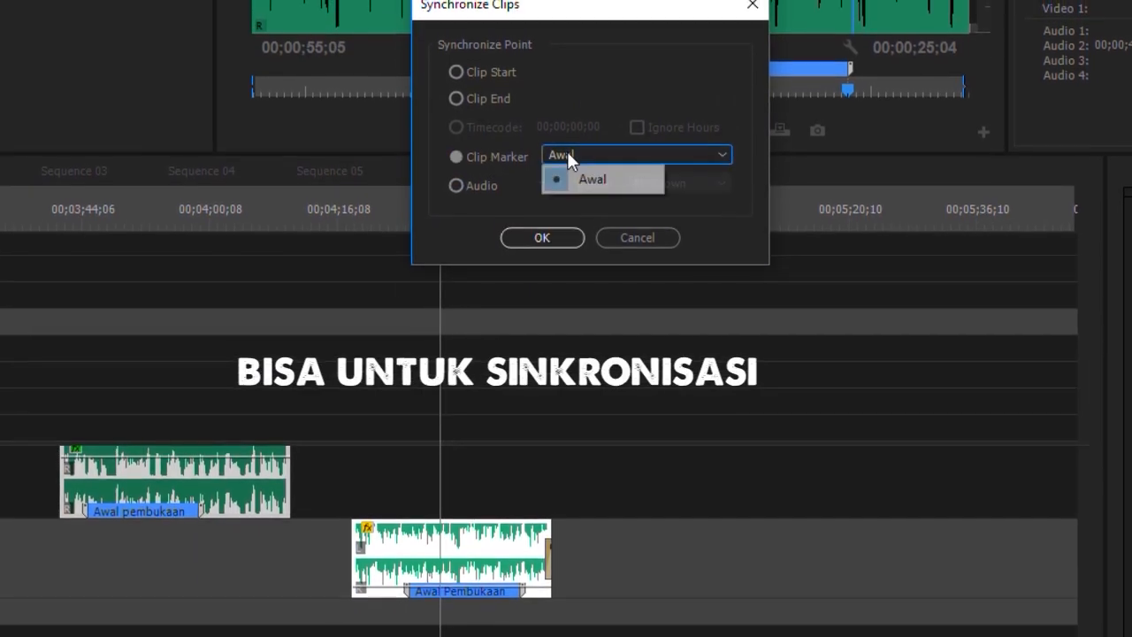
click(607, 189)
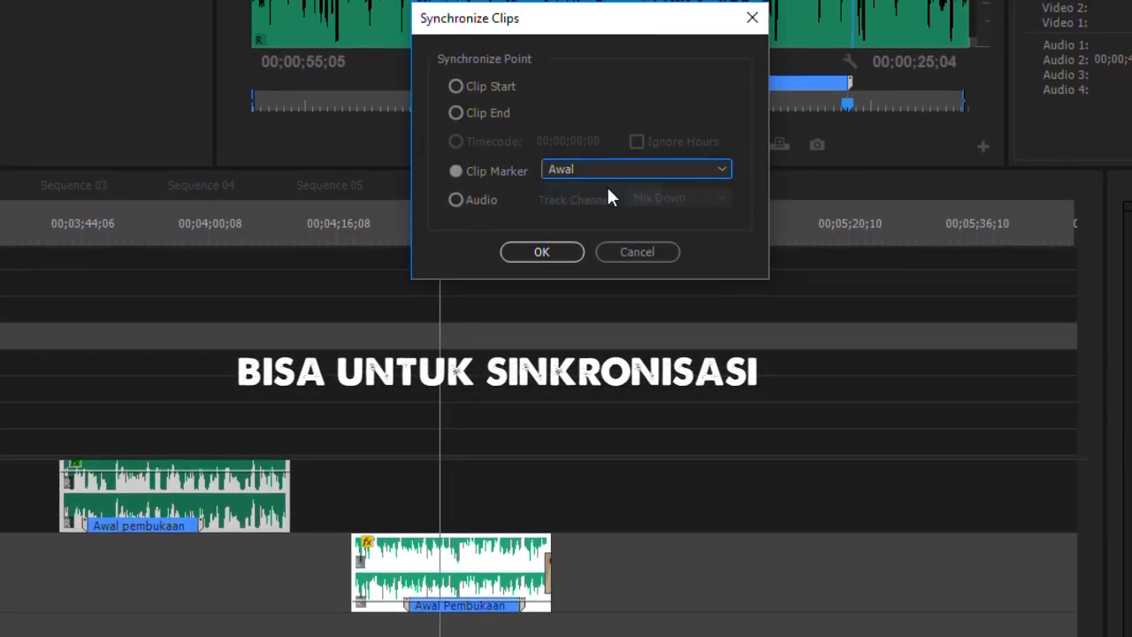
click(560, 251)
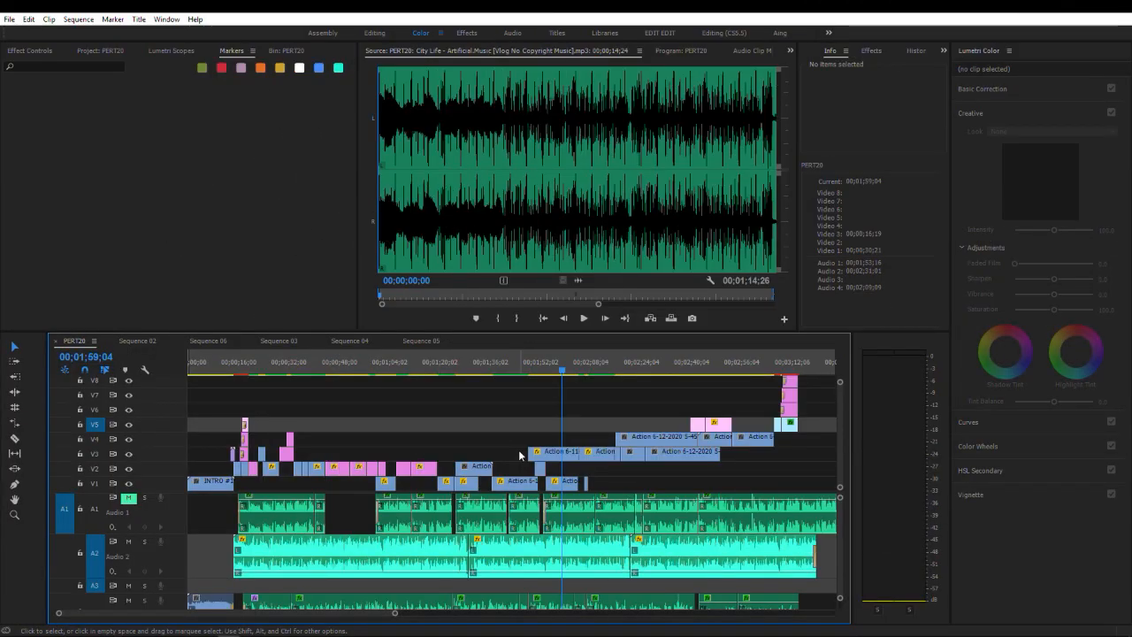
Step: Place the playhead at 00;00;45;28 with no clip selected and add a sequence marker there
drag(562, 371, 332, 383)
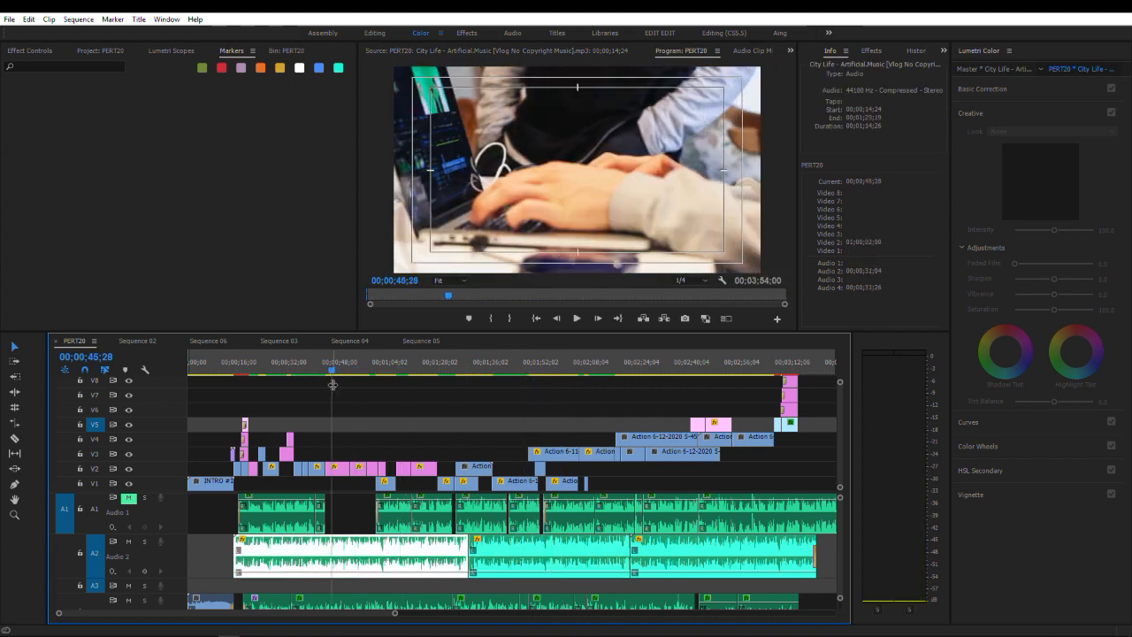
click(343, 399)
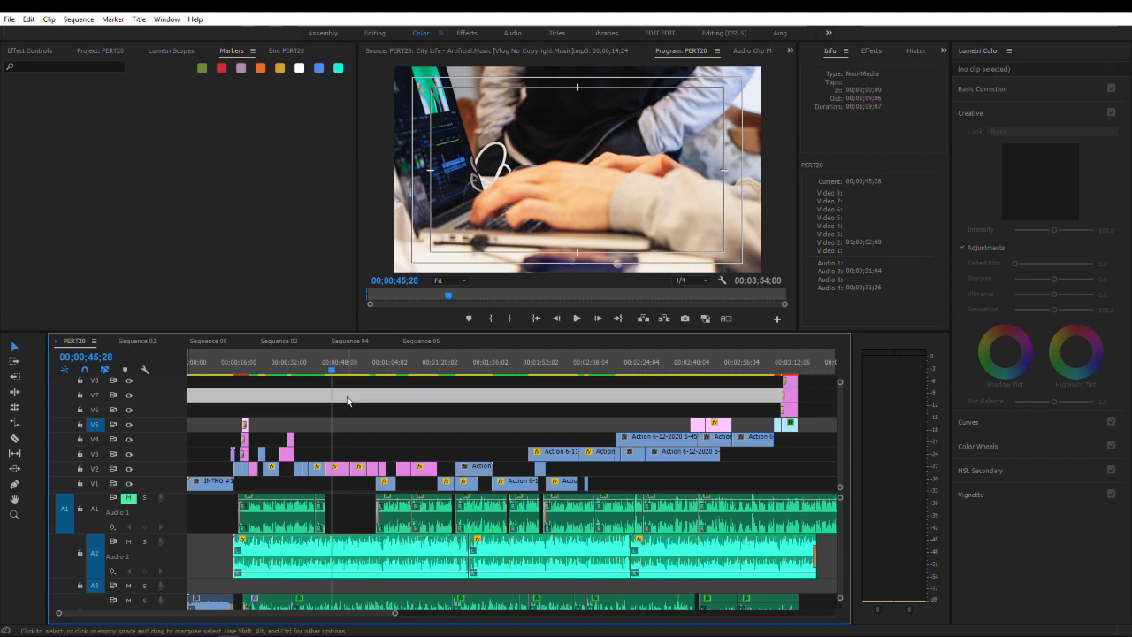
key(m)
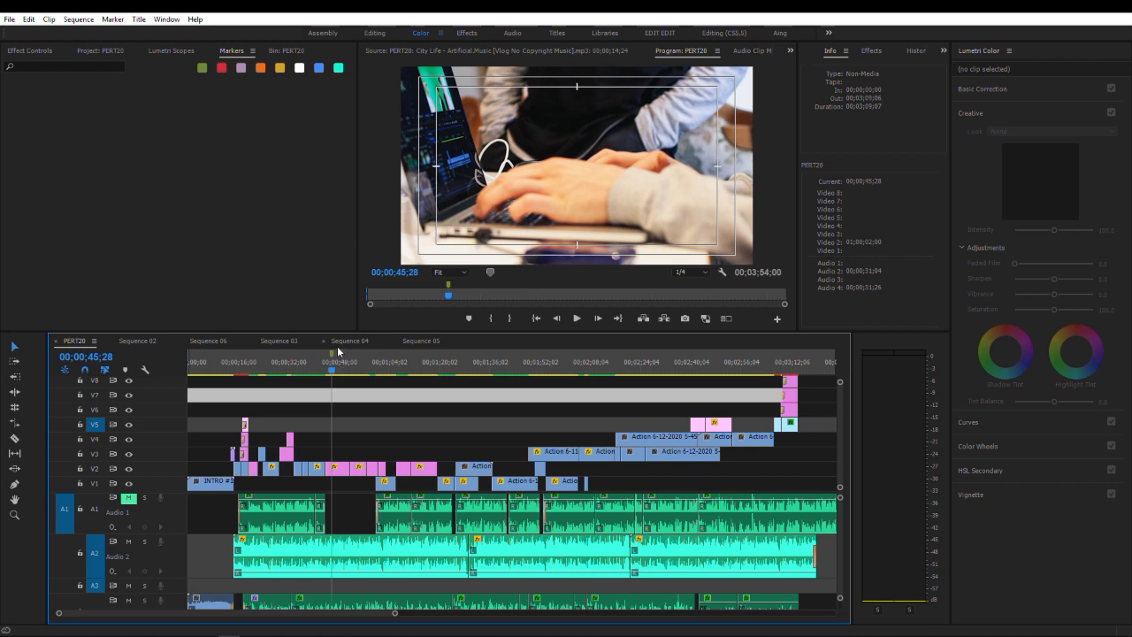
Step: Add a clip marker at the playhead on the first music clip of track A2, and deselect the clip
click(345, 560)
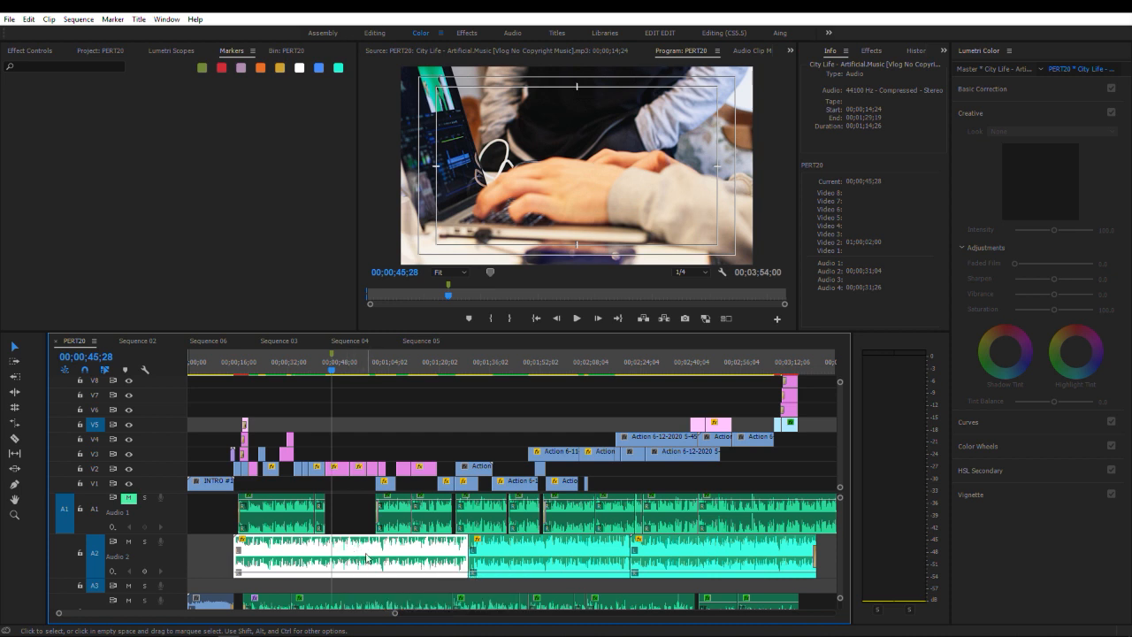
key(m)
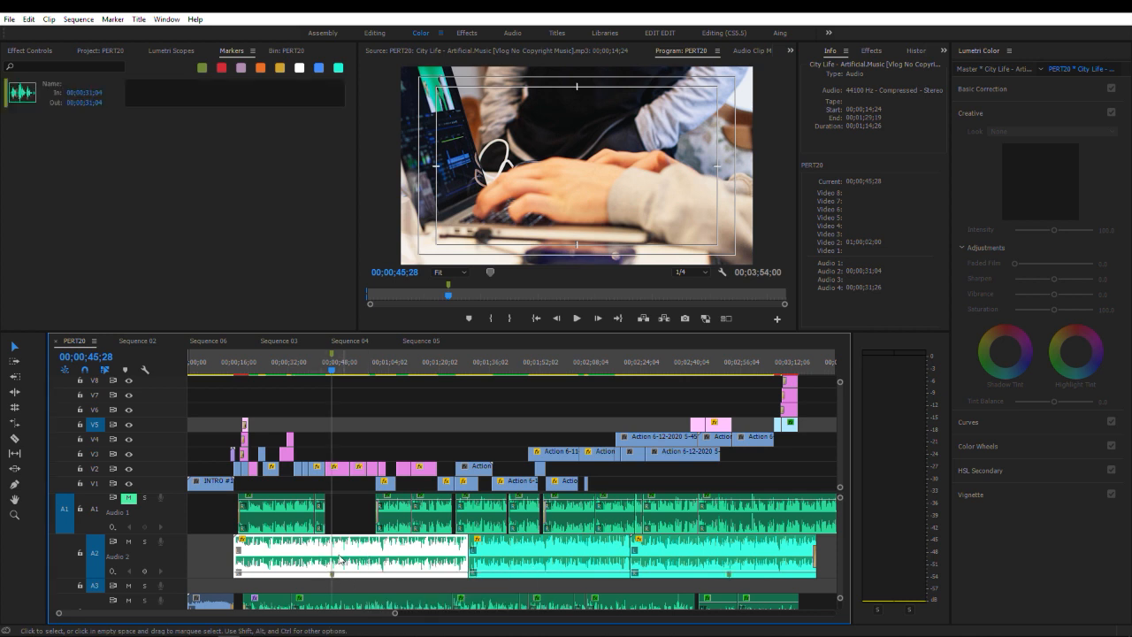
click(337, 409)
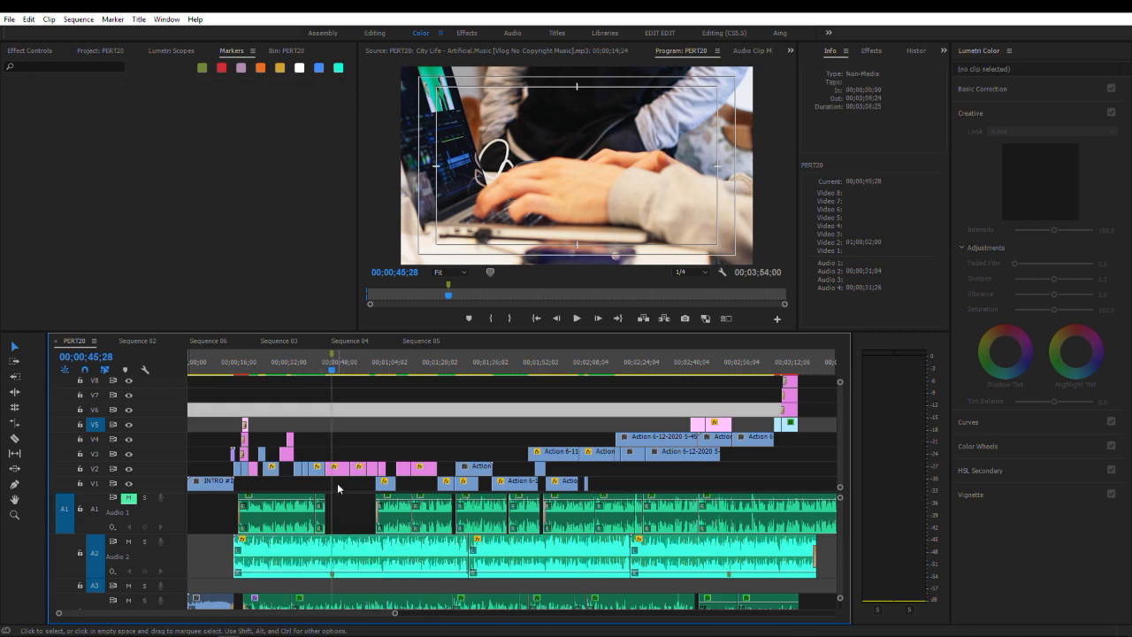
right_click(333, 374)
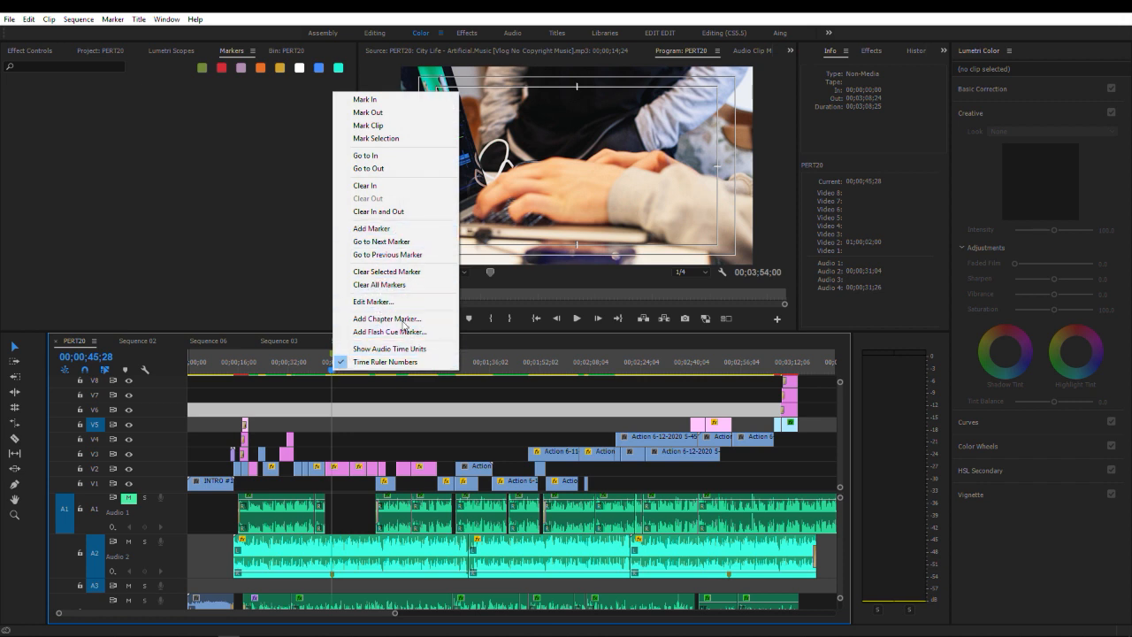
click(427, 409)
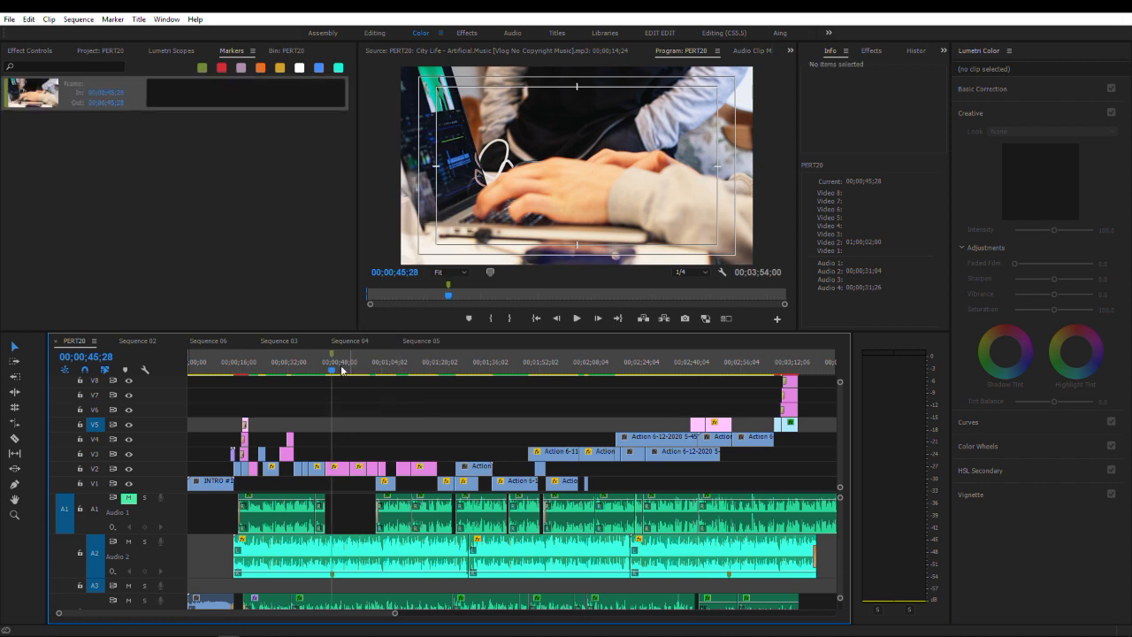
click(112, 21)
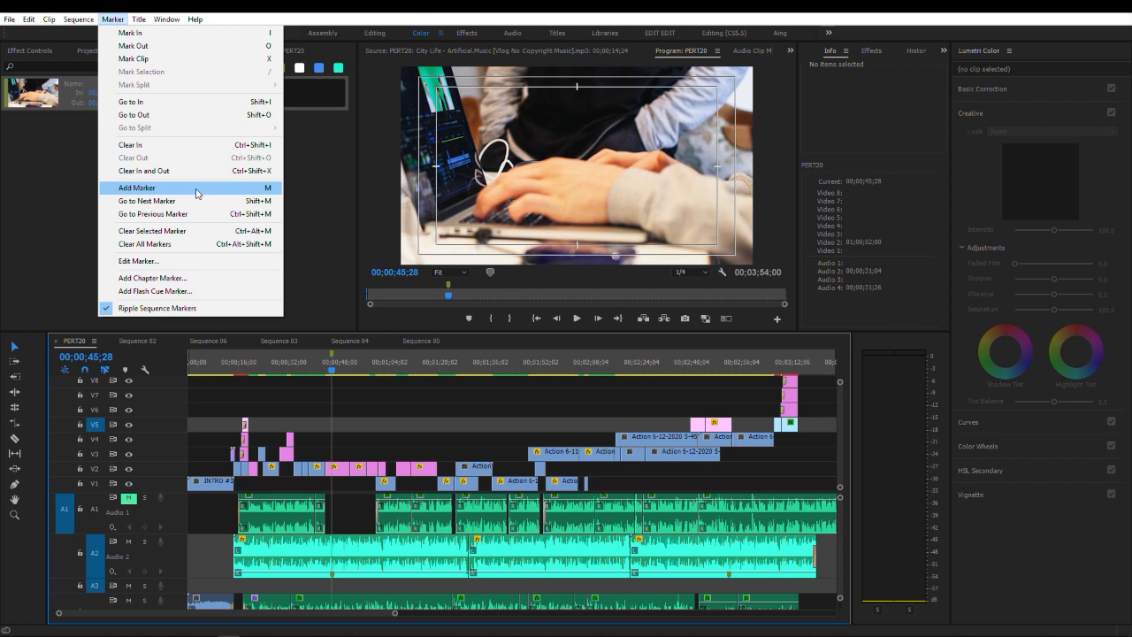
click(401, 419)
click(403, 425)
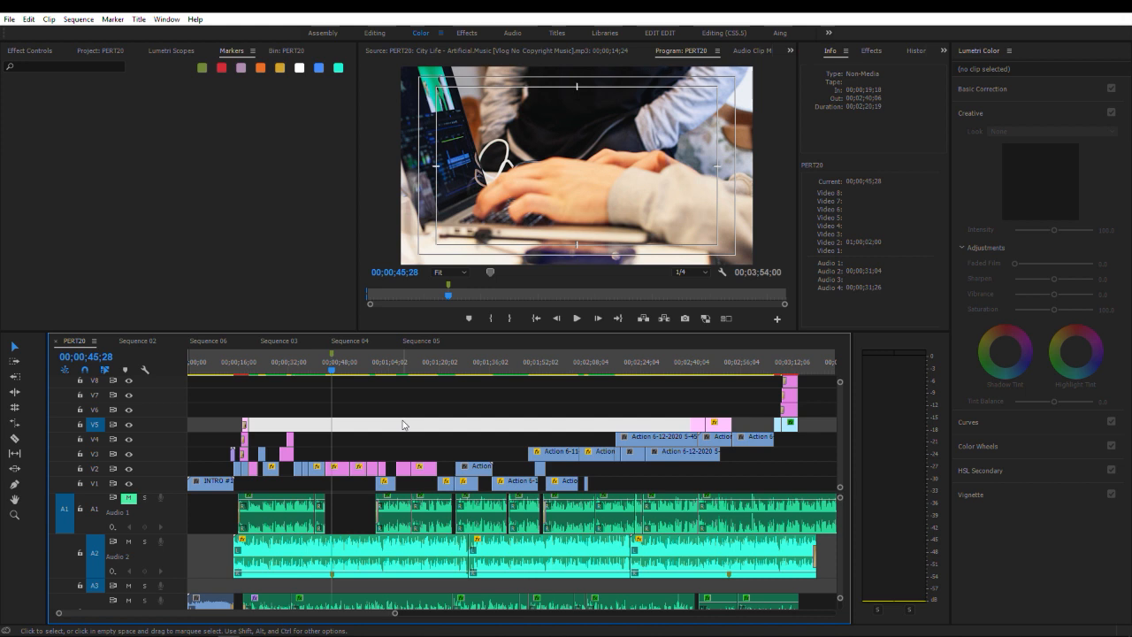
Step: Stretch the sequence marker at 00;00;45;28 into a range about 18 seconds long
click(448, 288)
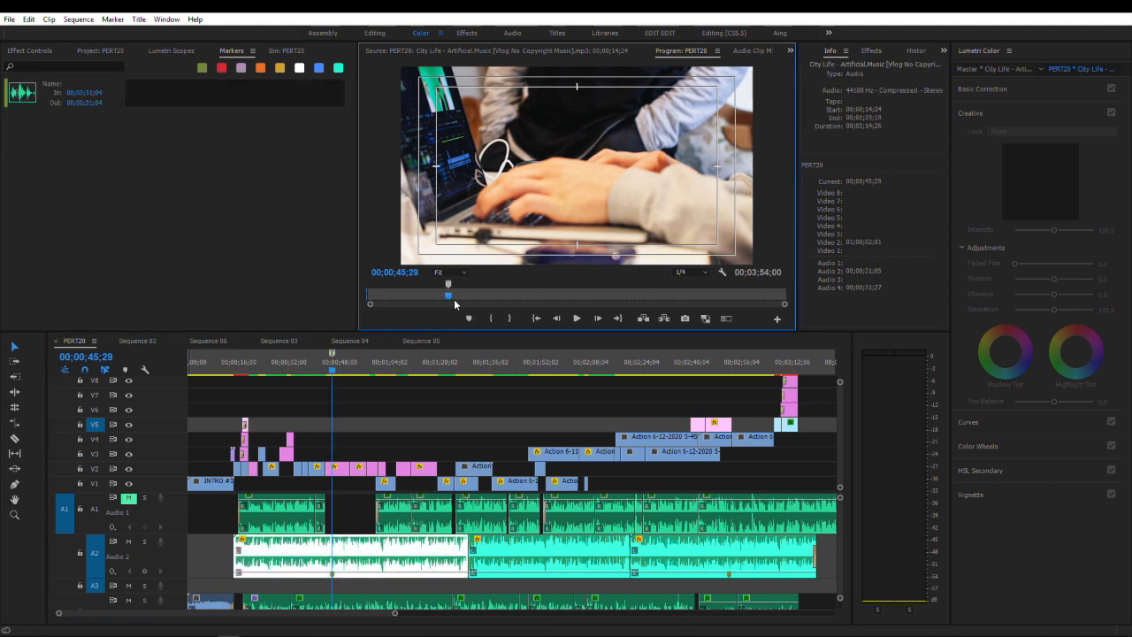
mouse_move(451, 284)
mouse_down()
mouse_move(494, 286)
mouse_move(483, 288)
mouse_up()
click(484, 293)
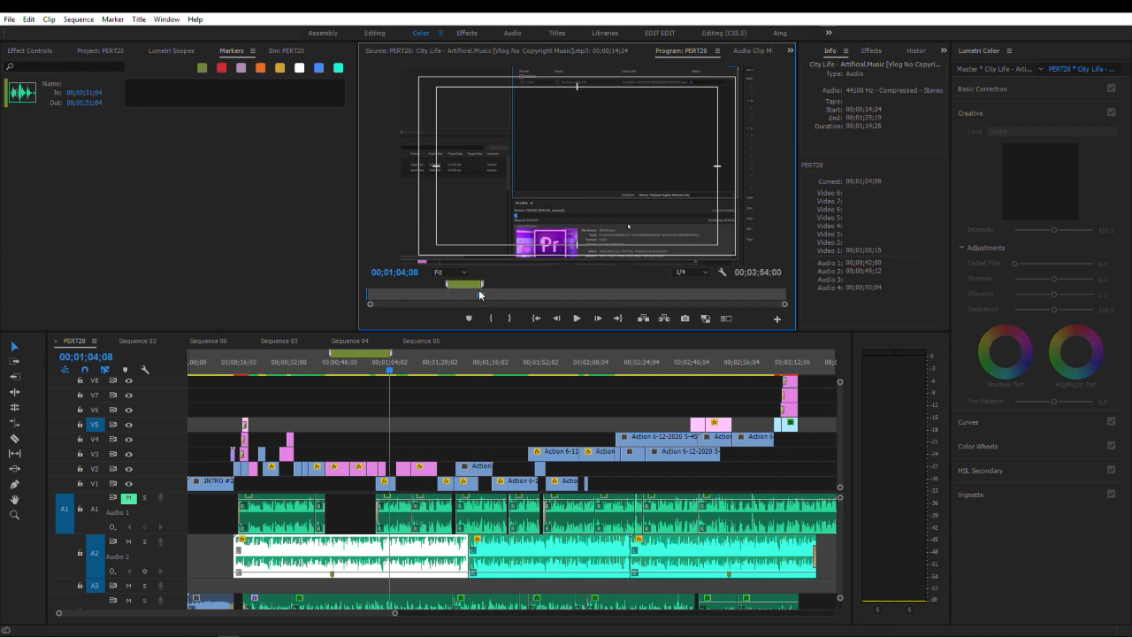
Step: Open the settings of the range marker at 00;00;45;28, name it Revisi, comment "tambahkan effect transisi", and colour it red
right_click(356, 356)
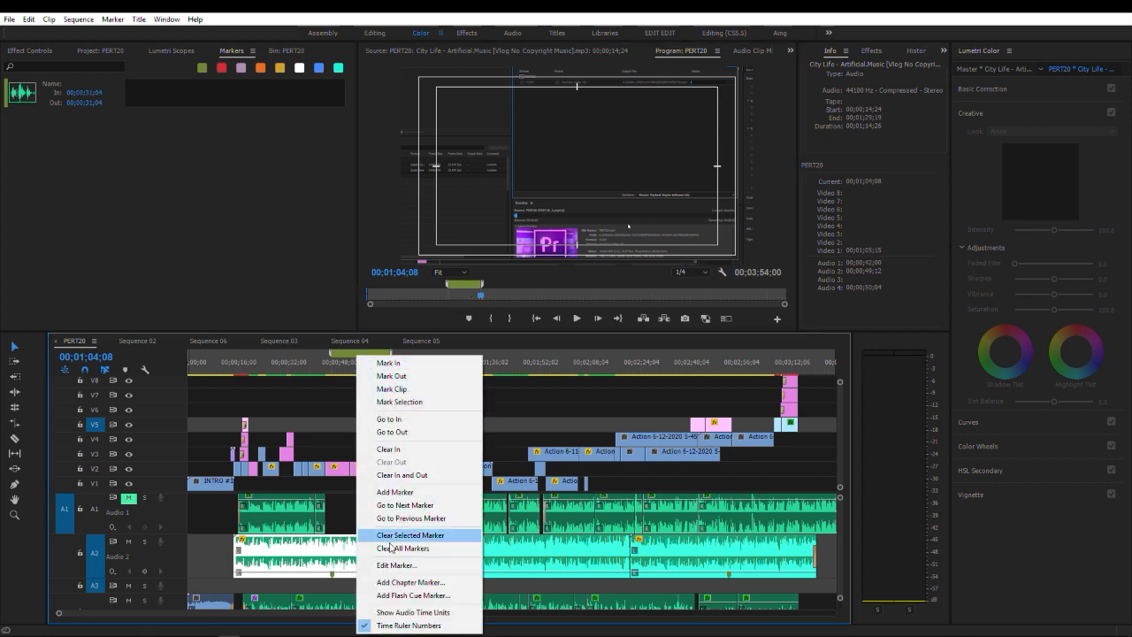
click(333, 401)
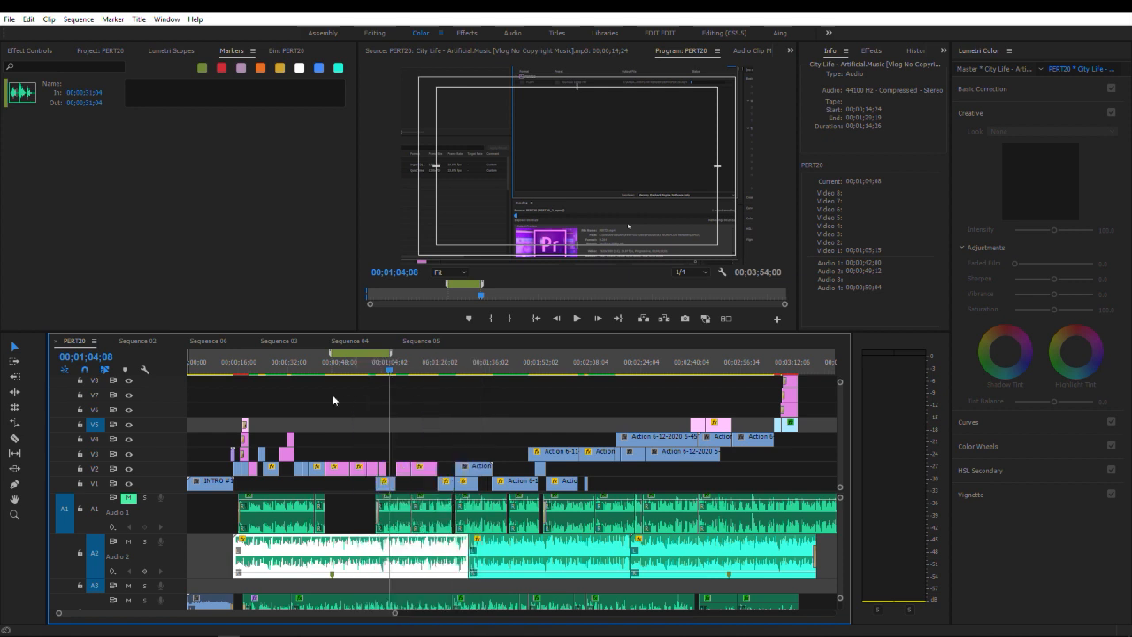
click(332, 363)
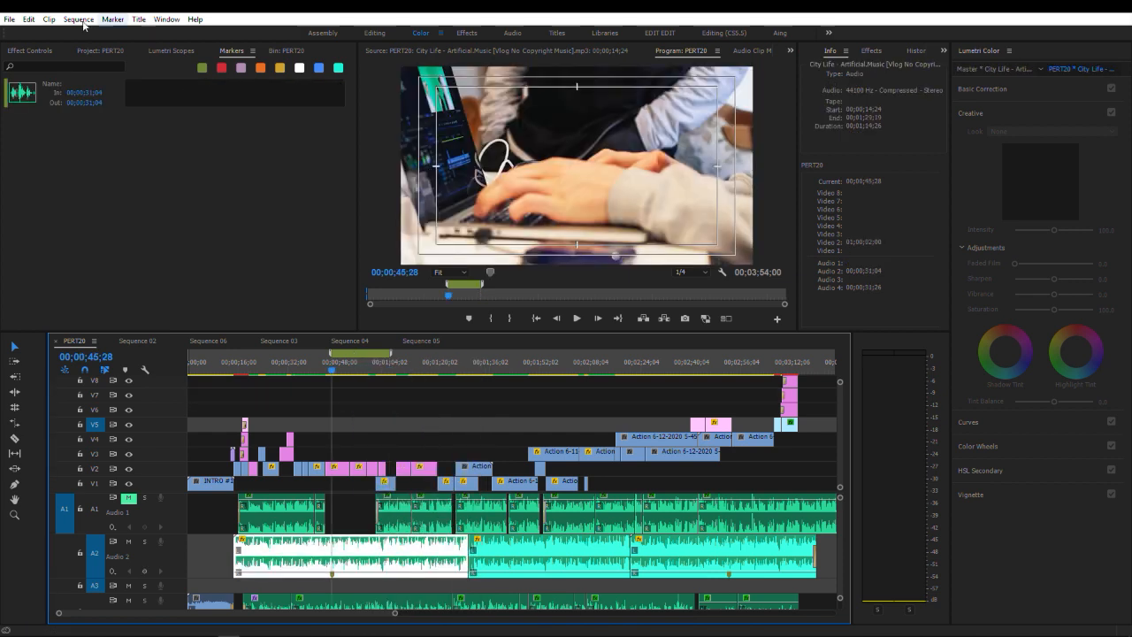
click(112, 20)
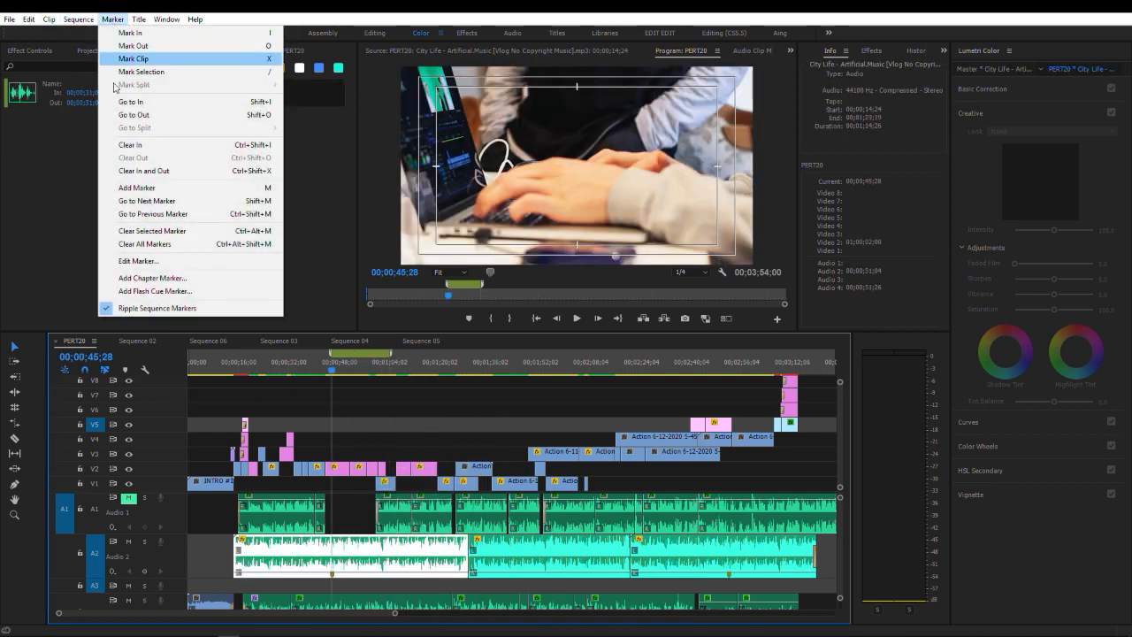
click(188, 261)
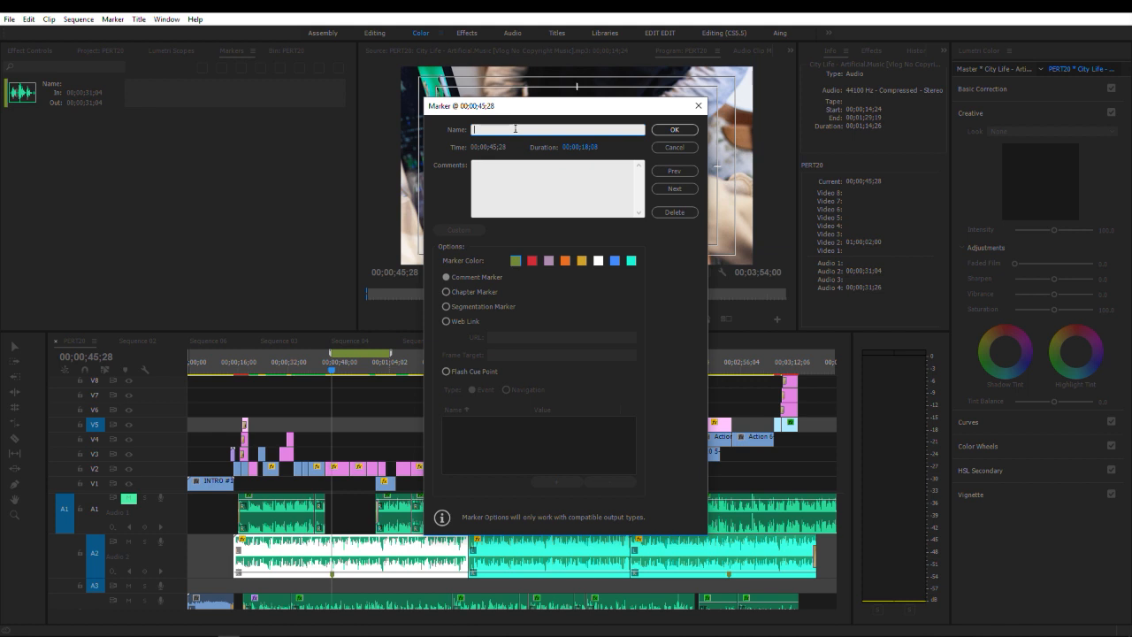
text(RE)
click(517, 171)
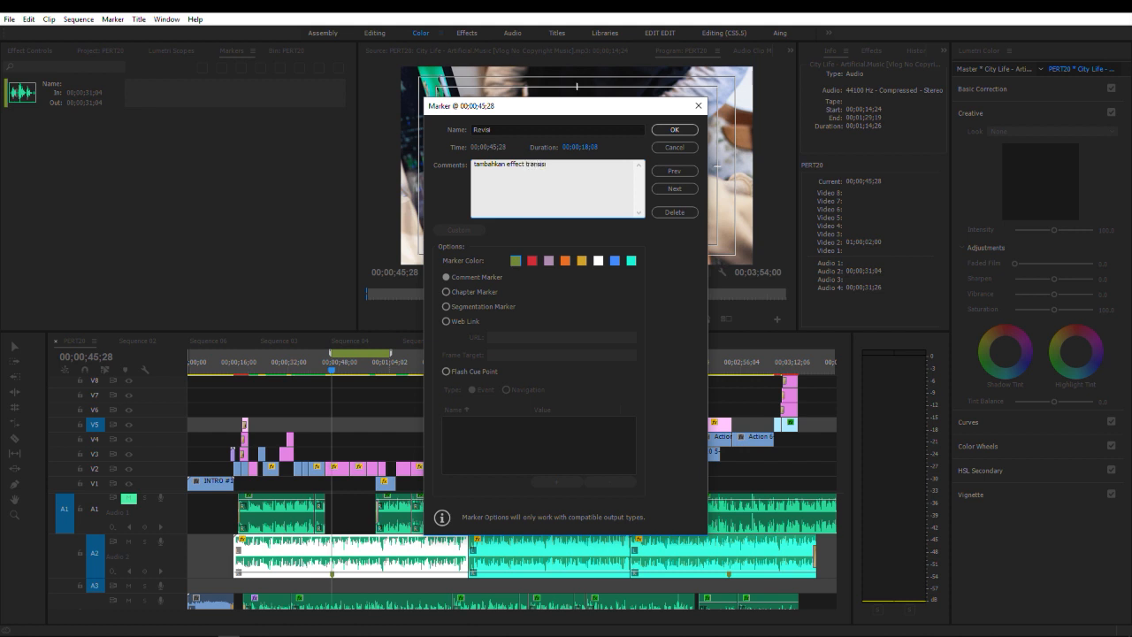
click(533, 264)
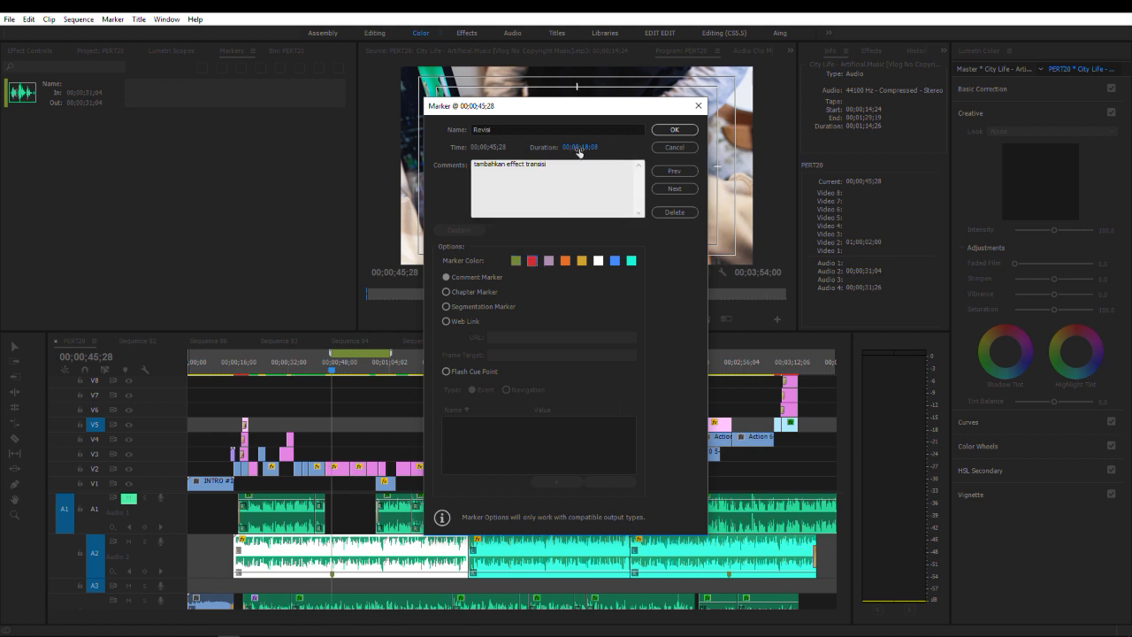
Step: Set the red Revisi marker's duration to 18 seconds and apply its settings
drag(585, 152, 640, 158)
drag(660, 157, 596, 158)
click(599, 156)
click(592, 147)
text(18)
click(682, 131)
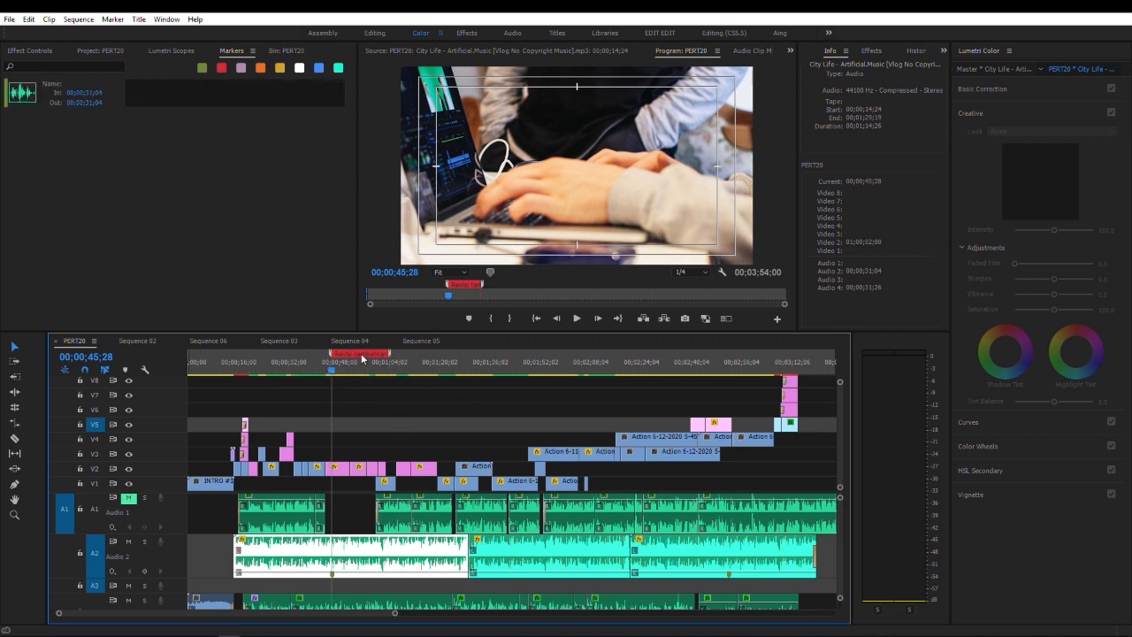
Step: Add a sequence marker at 00;01;14;04 and stretch it into a range about 23 seconds long
click(421, 363)
right_click(424, 362)
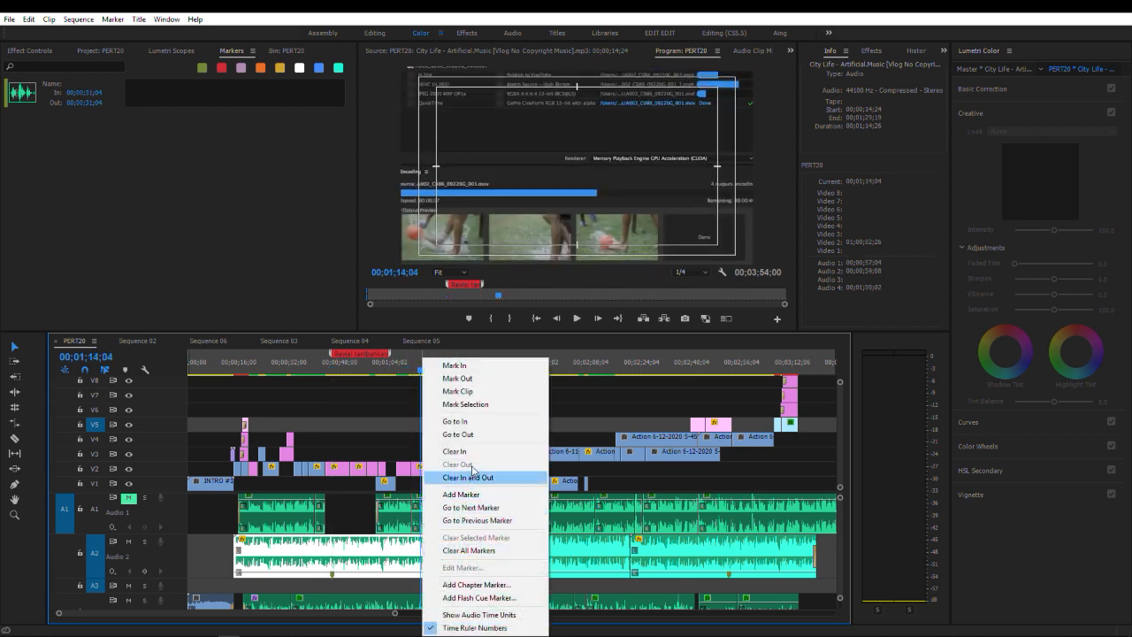
click(460, 494)
click(442, 396)
right_click(422, 372)
click(456, 227)
right_click(529, 278)
Step: Name the marker at 00;01;14;04 Revisi, comment "Tambahkan Sound Effect", and colour it orange
double_click(422, 354)
text(Re)
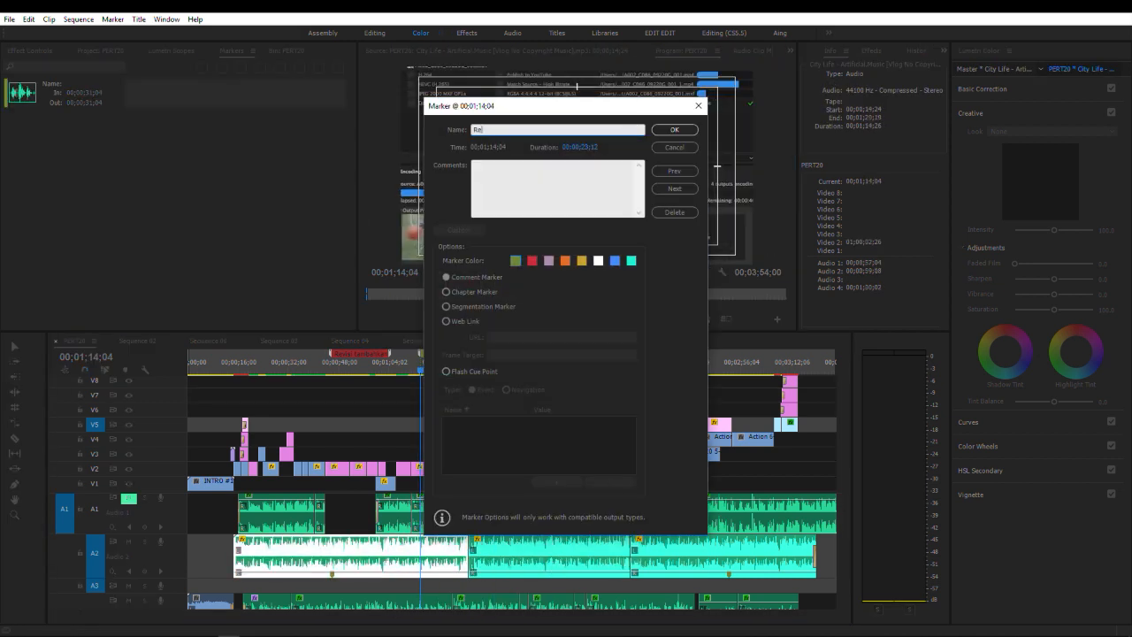
text(visi)
key(Tab)
text(Tambahkan Sound Effect)
click(548, 262)
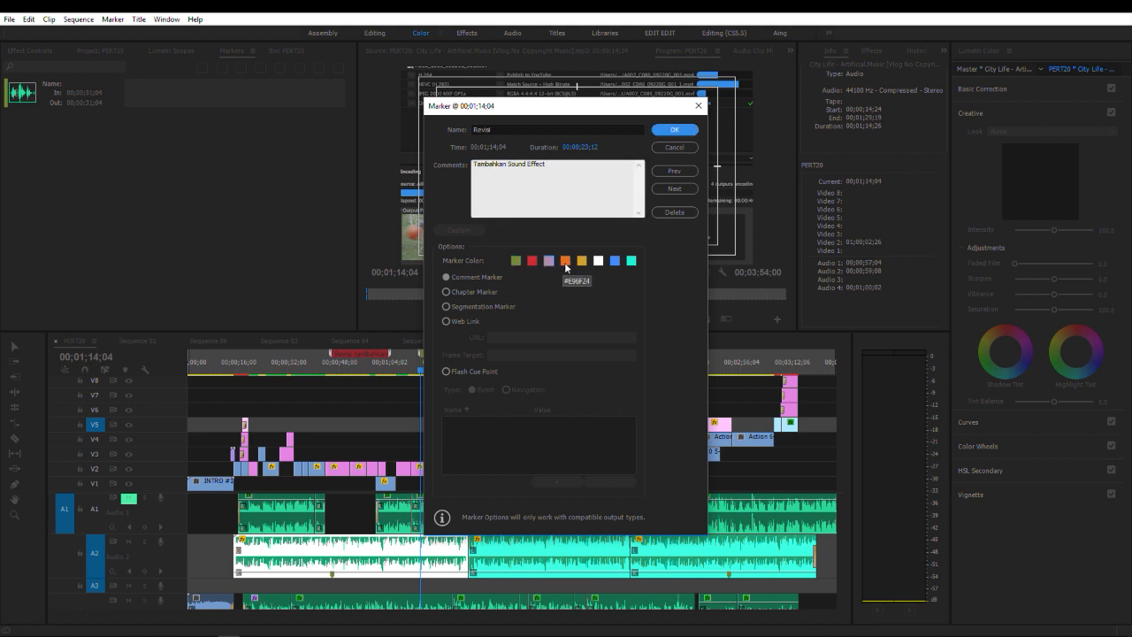
click(566, 261)
click(676, 130)
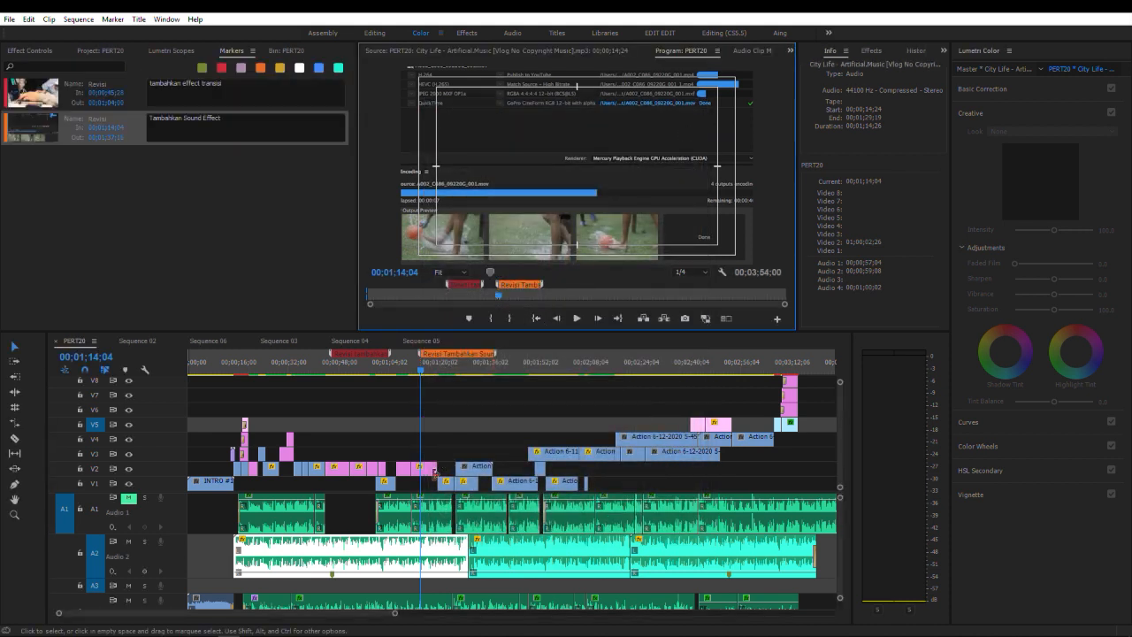
Step: Deselect all clips to list the sequence markers, and search them for "rev"
click(451, 453)
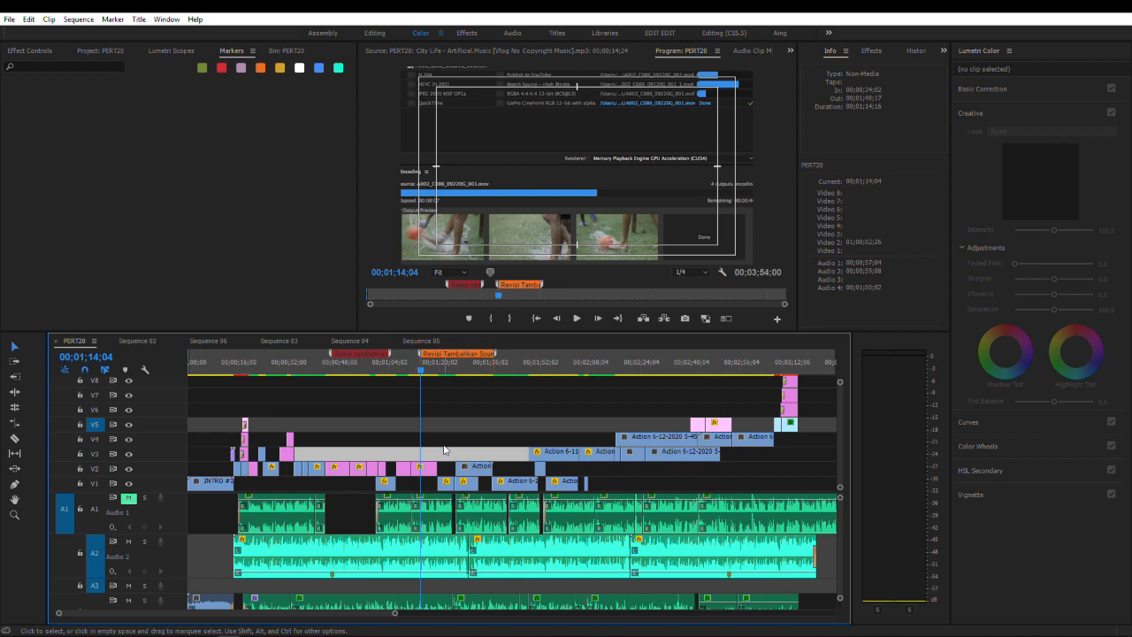
click(352, 520)
click(375, 584)
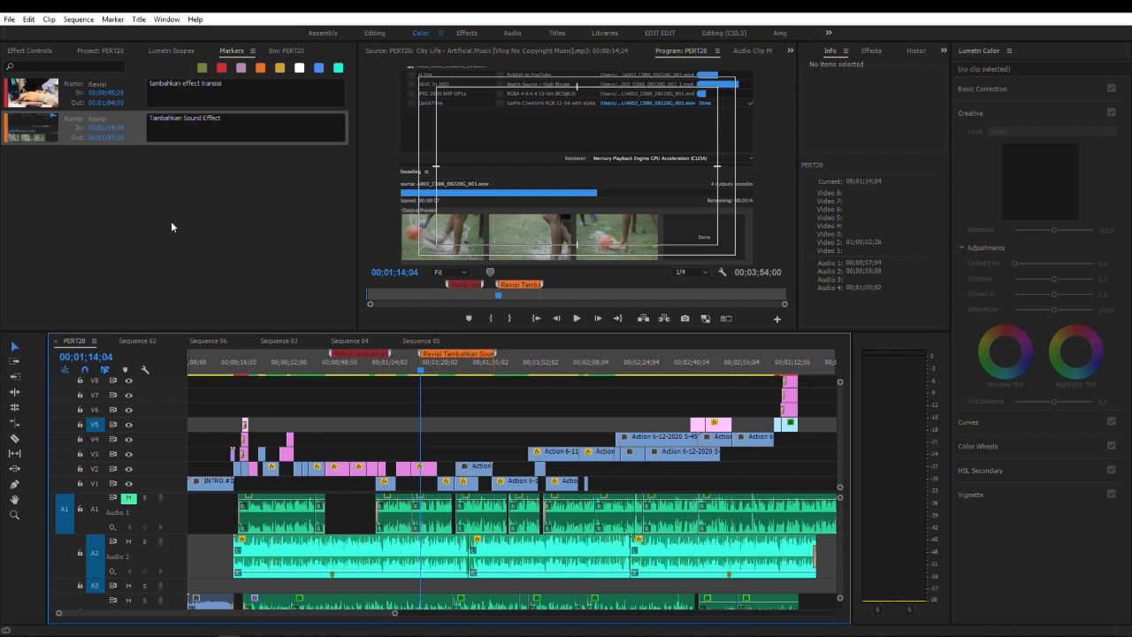
click(47, 65)
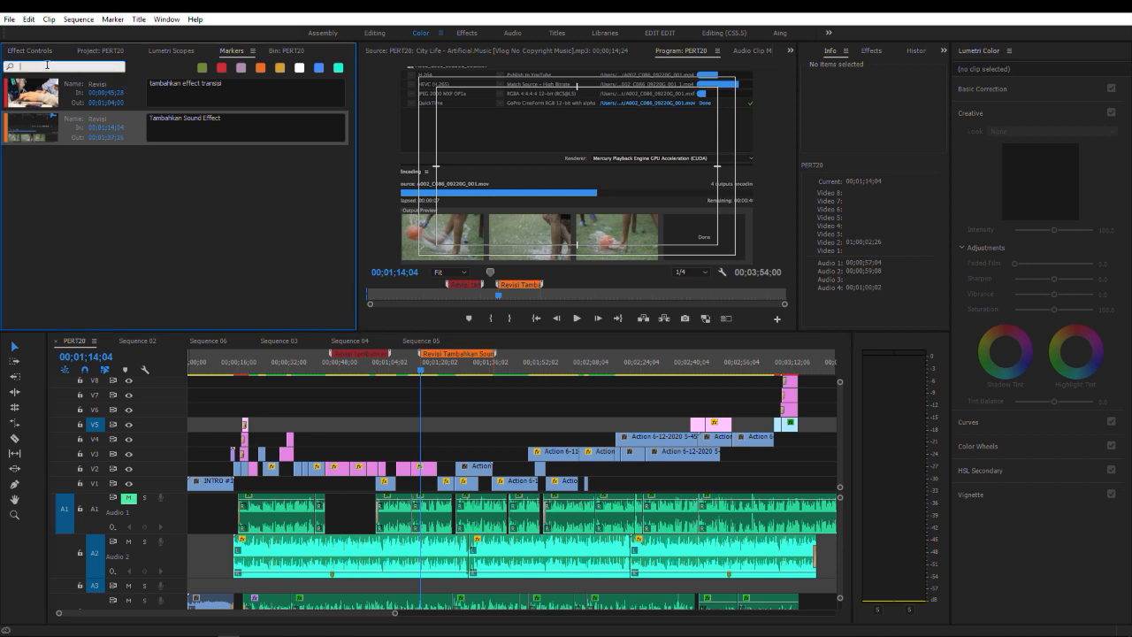
text(rev)
Step: Rename the orange sequence marker as Revisi 2, and list the sequence markers again with nothing selected
click(487, 403)
right_click(453, 361)
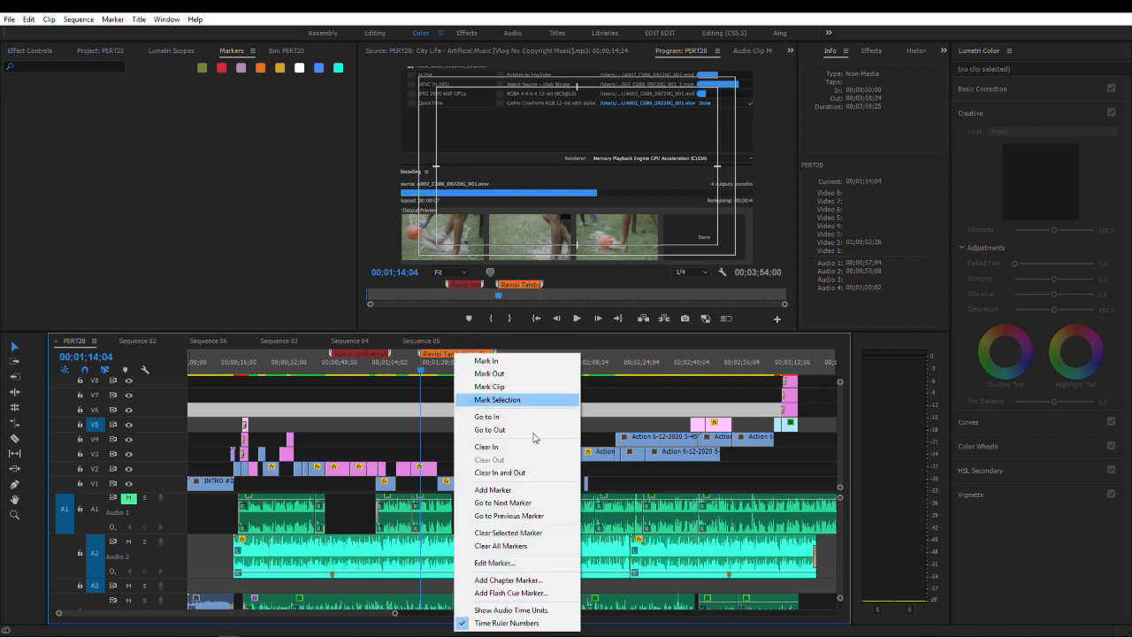
click(530, 564)
text(2)
click(674, 130)
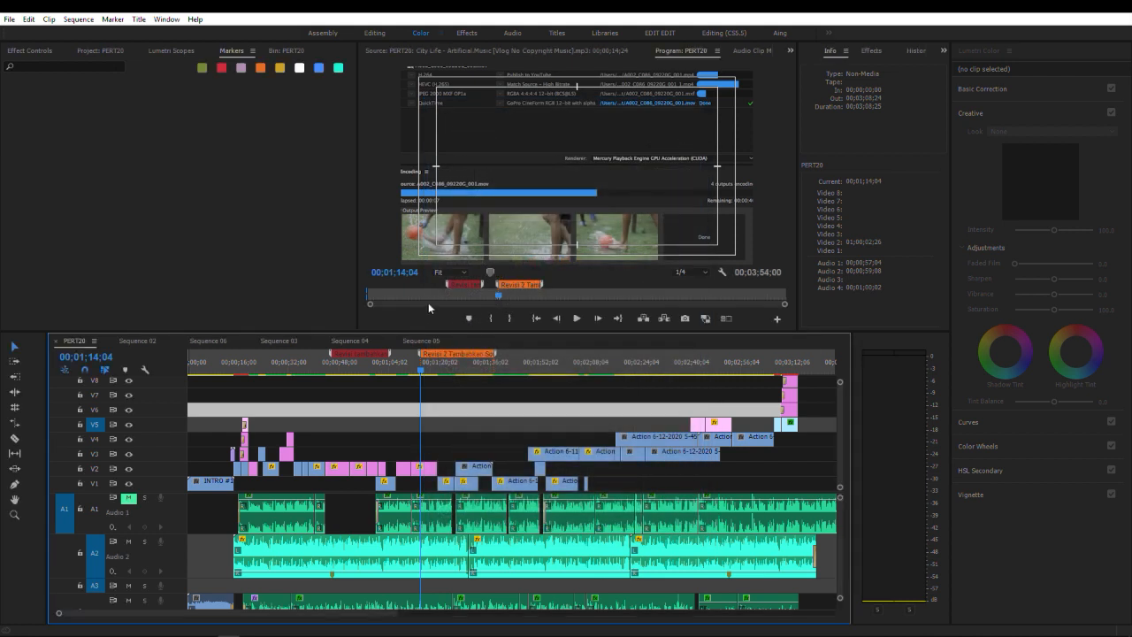
click(344, 586)
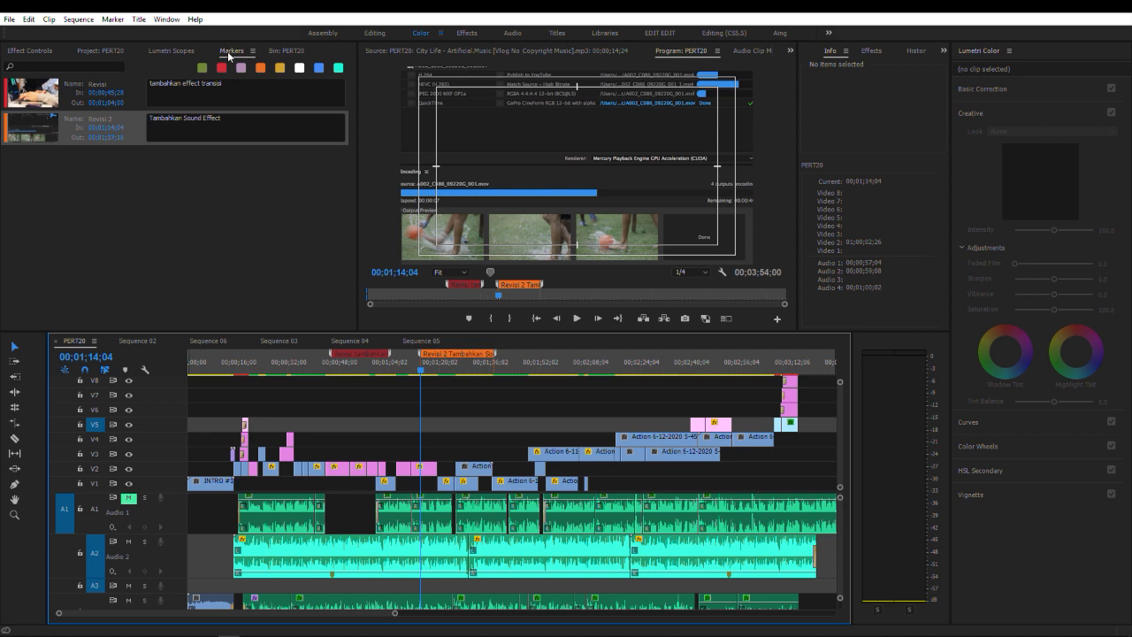
click(167, 19)
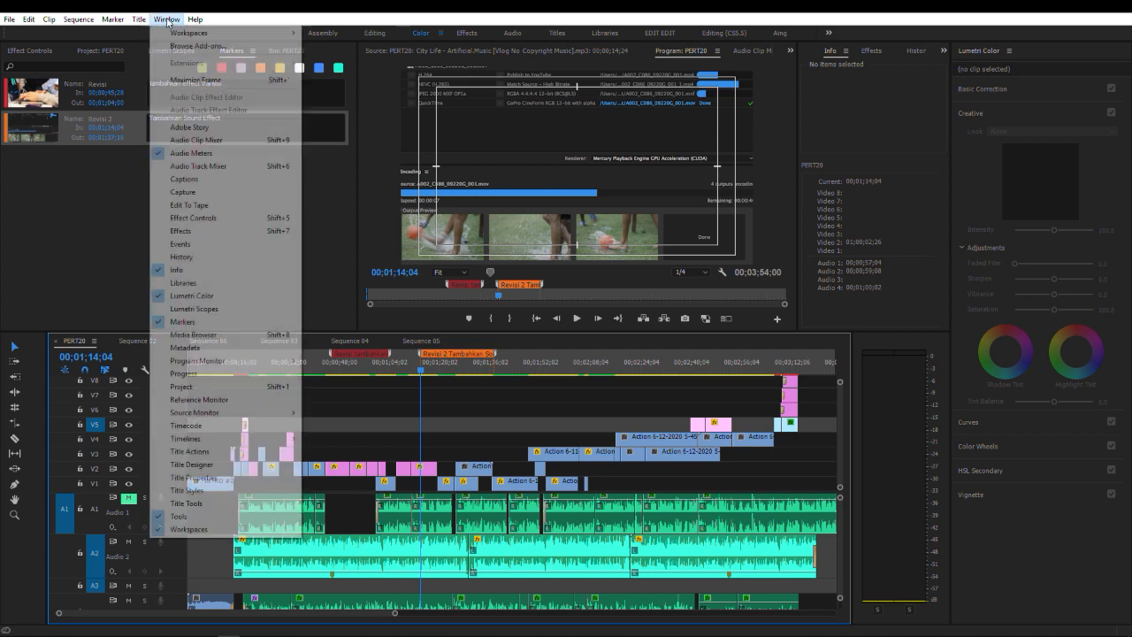
click(100, 237)
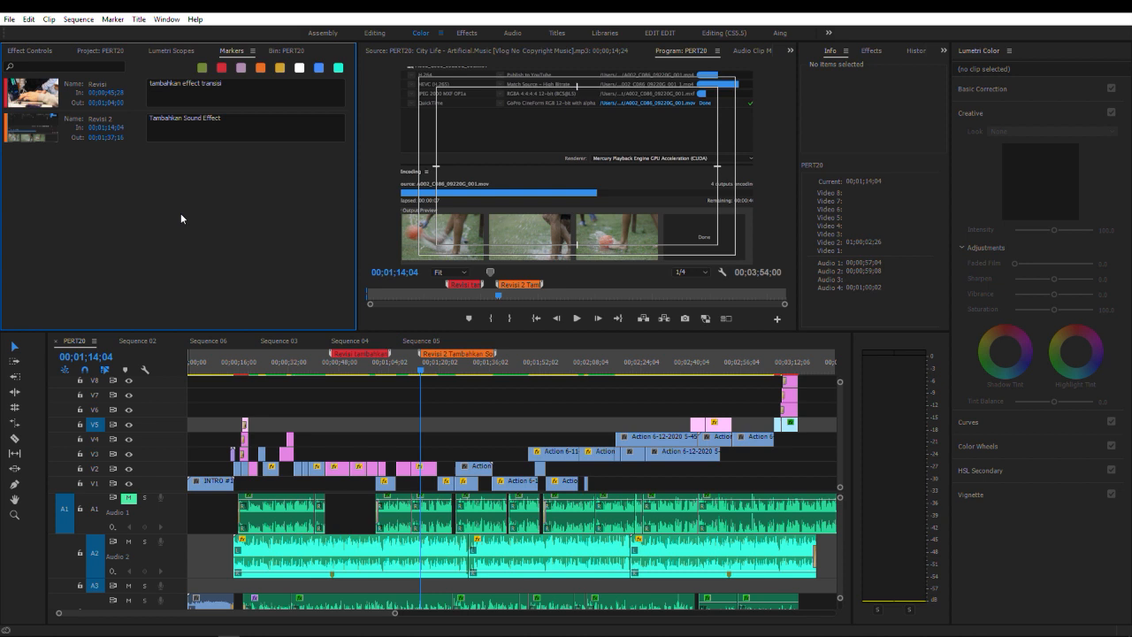
Step: Search the sequence markers for "revisi", and narrow the search to "revisi 2"
click(54, 67)
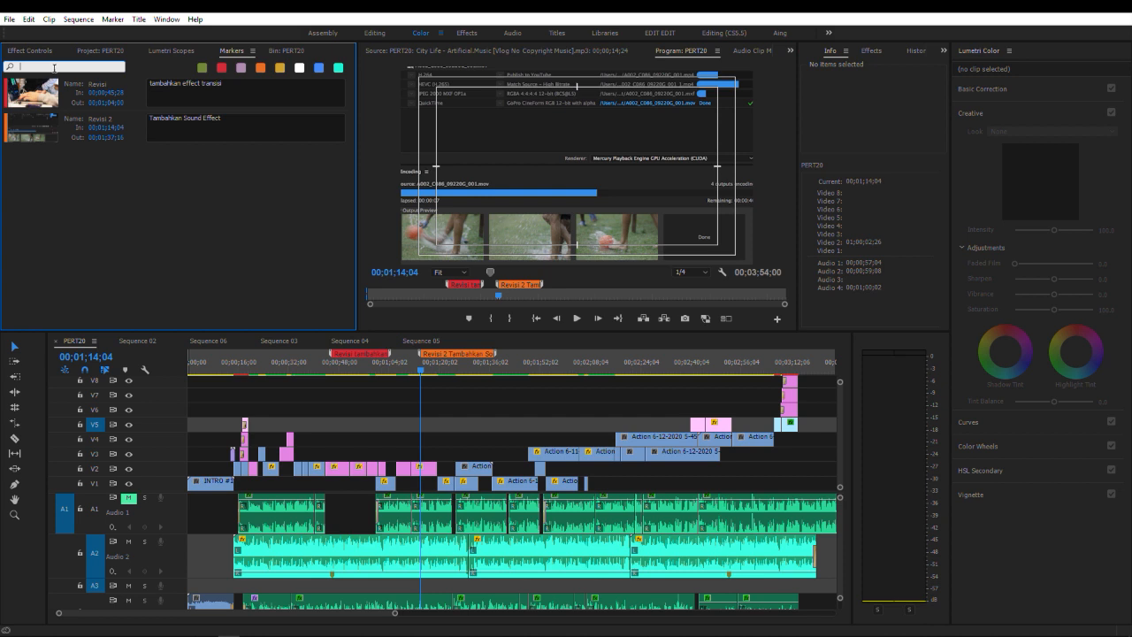
text(revisi)
click(53, 63)
drag(44, 66, 20, 68)
text(revisi2)
key(BackSpace)
text(2)
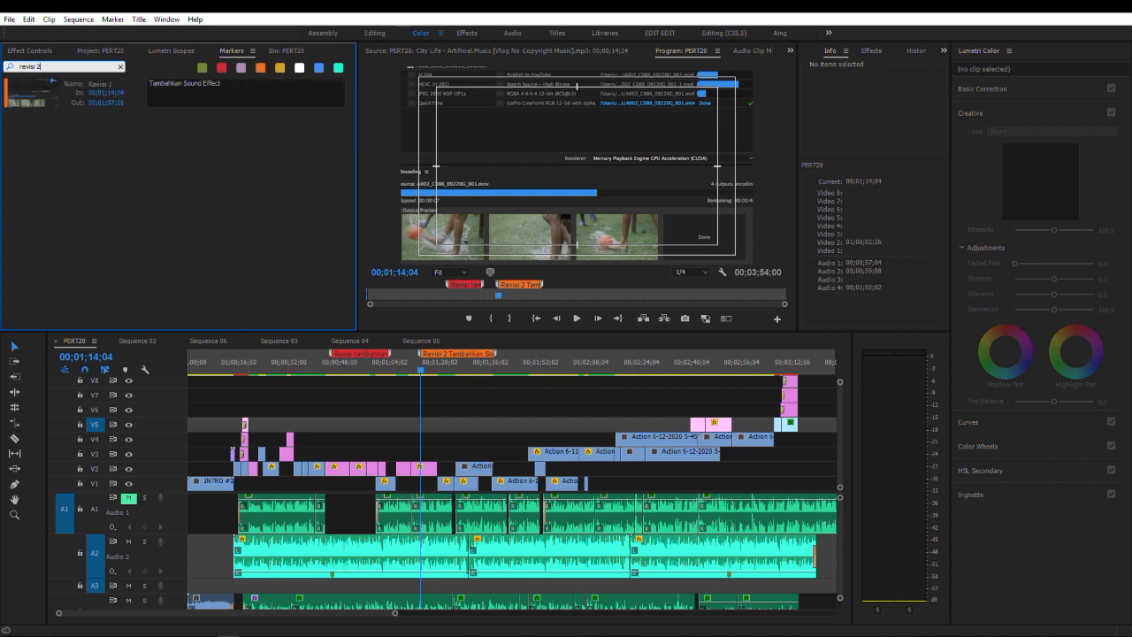
click(107, 155)
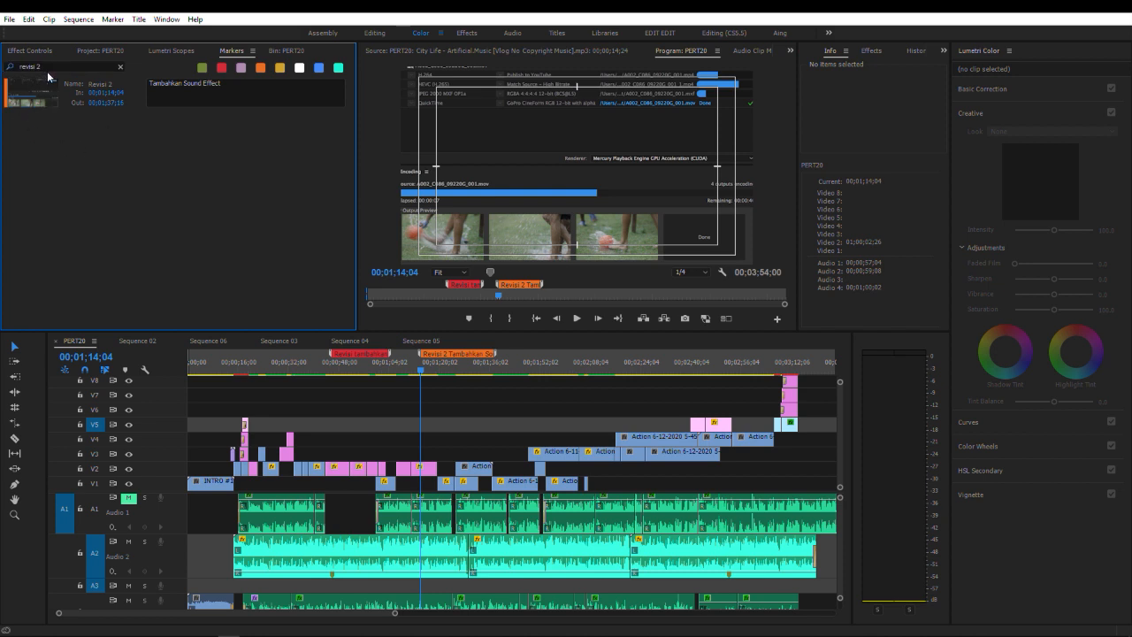
Step: Clear the marker search, and filter the marker list by the red and orange colours
click(48, 66)
key(ctrl+a)
key(BackSpace)
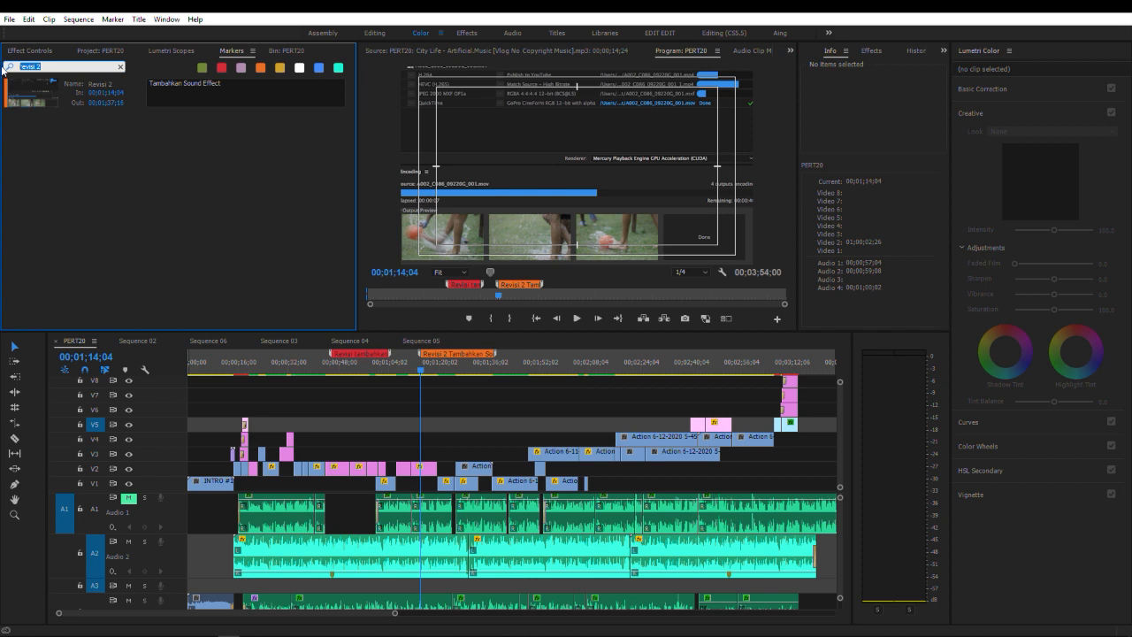
click(222, 69)
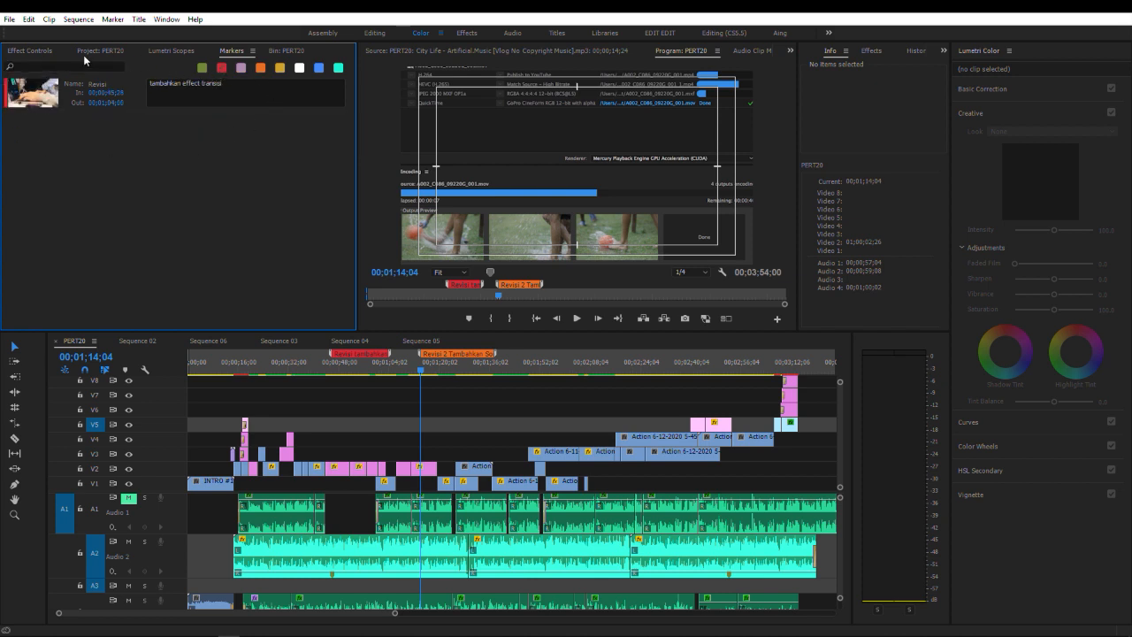
click(222, 69)
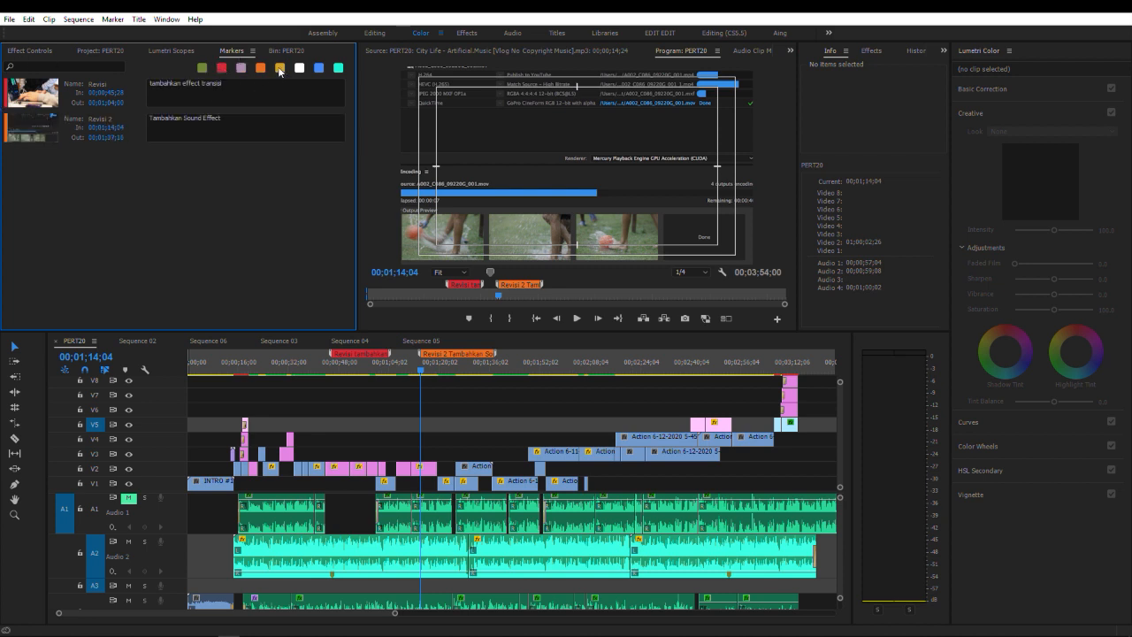
click(260, 69)
click(222, 69)
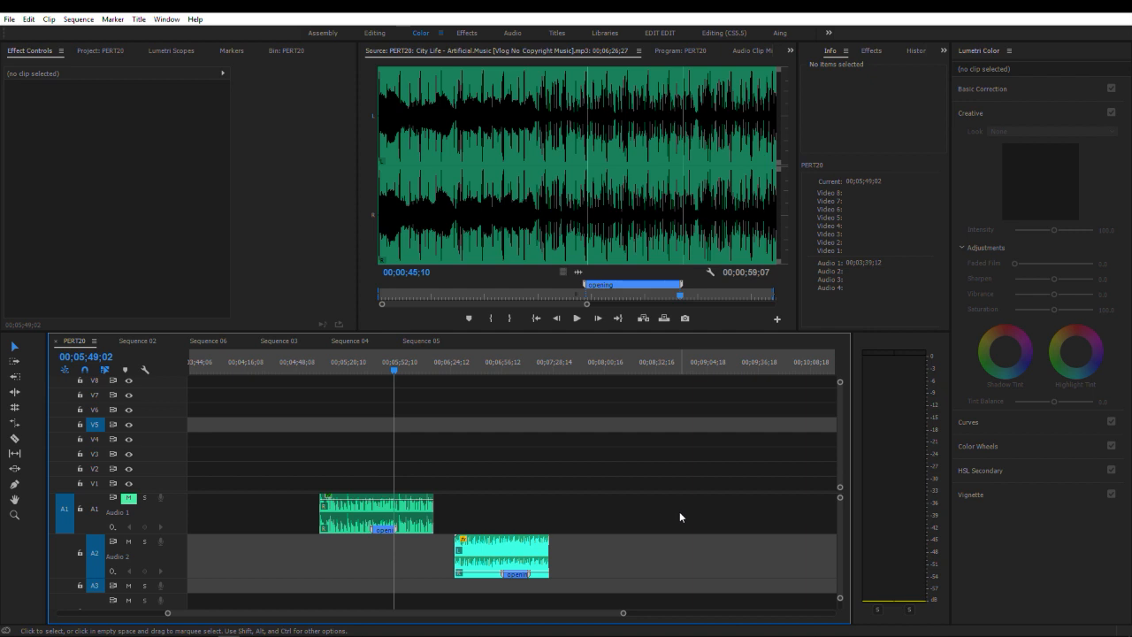
click(395, 513)
click(502, 550)
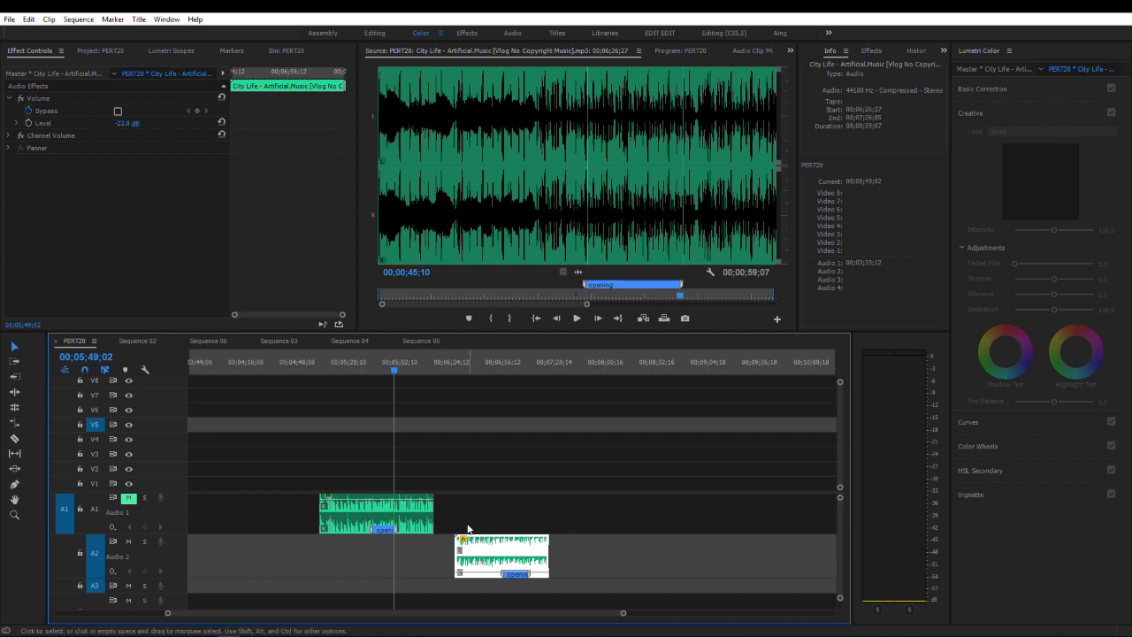
click(417, 509)
mouse_move(418, 510)
mouse_down()
mouse_move(524, 510)
mouse_move(405, 511)
mouse_up()
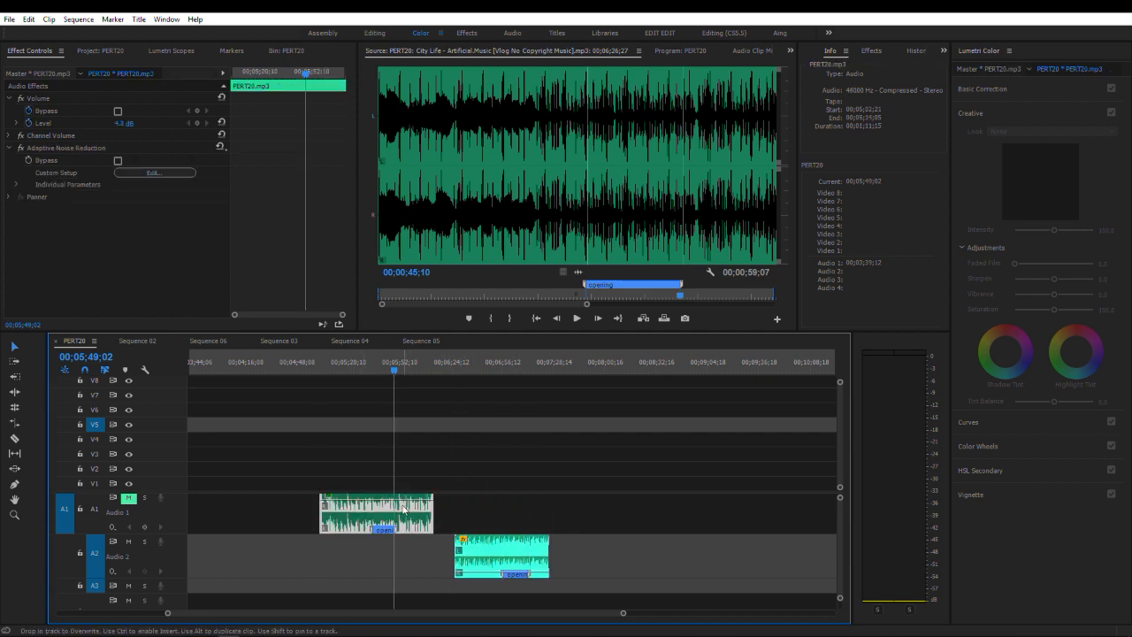
click(513, 515)
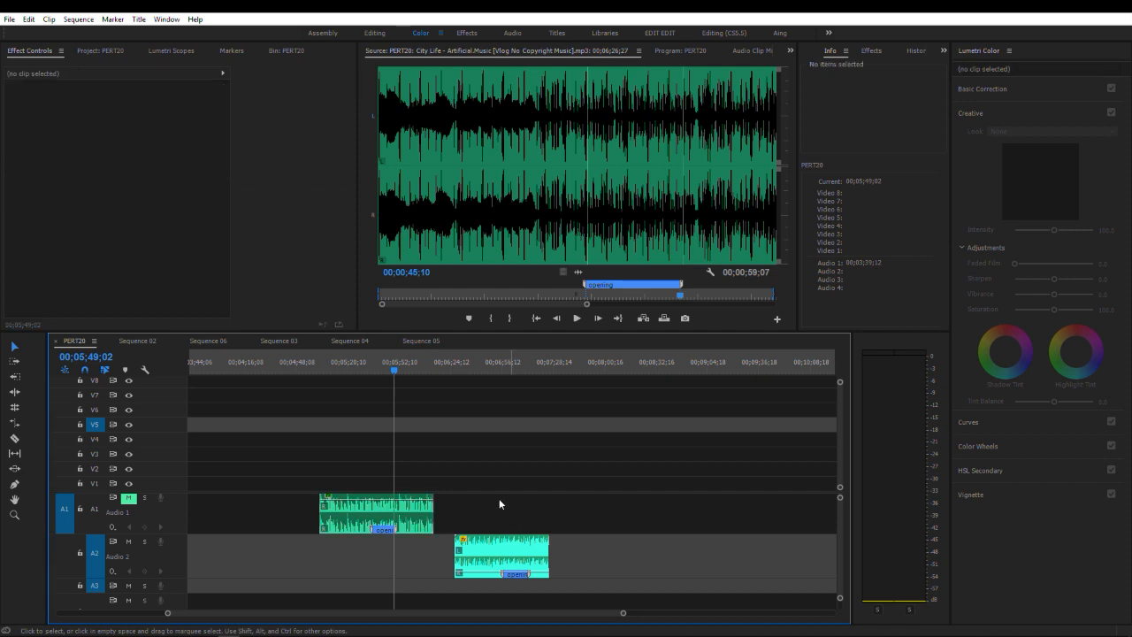
Step: Select the audio clips on tracks A1 and A2 and synchronize them, using the clip marker opening as the synchronize point
drag(282, 464, 321, 492)
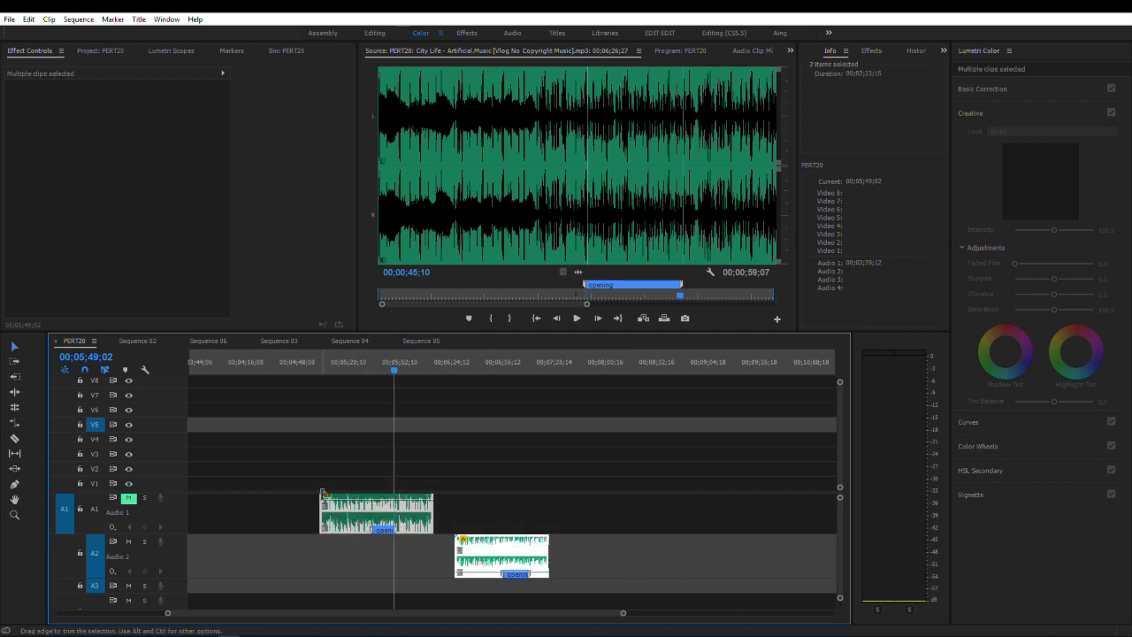
right_click(497, 548)
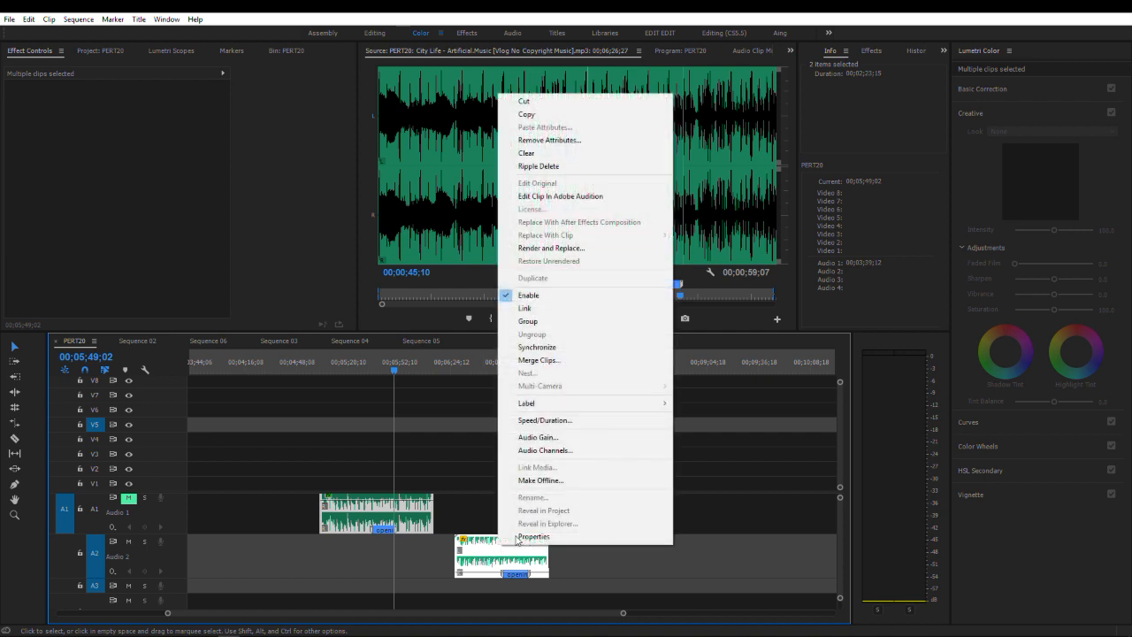
click(546, 347)
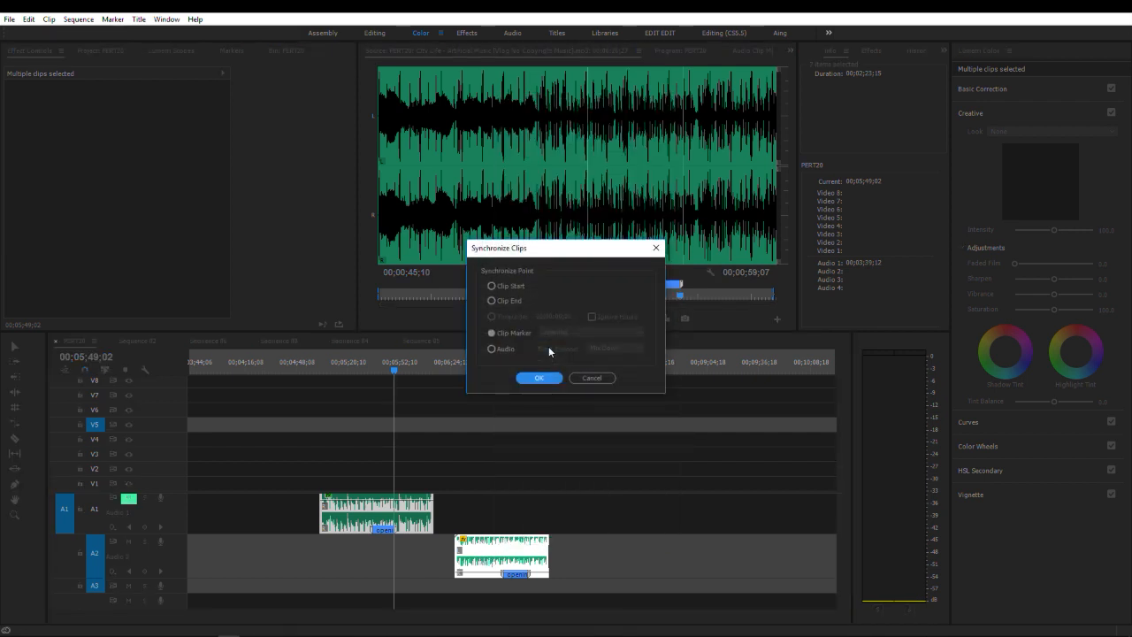
click(513, 333)
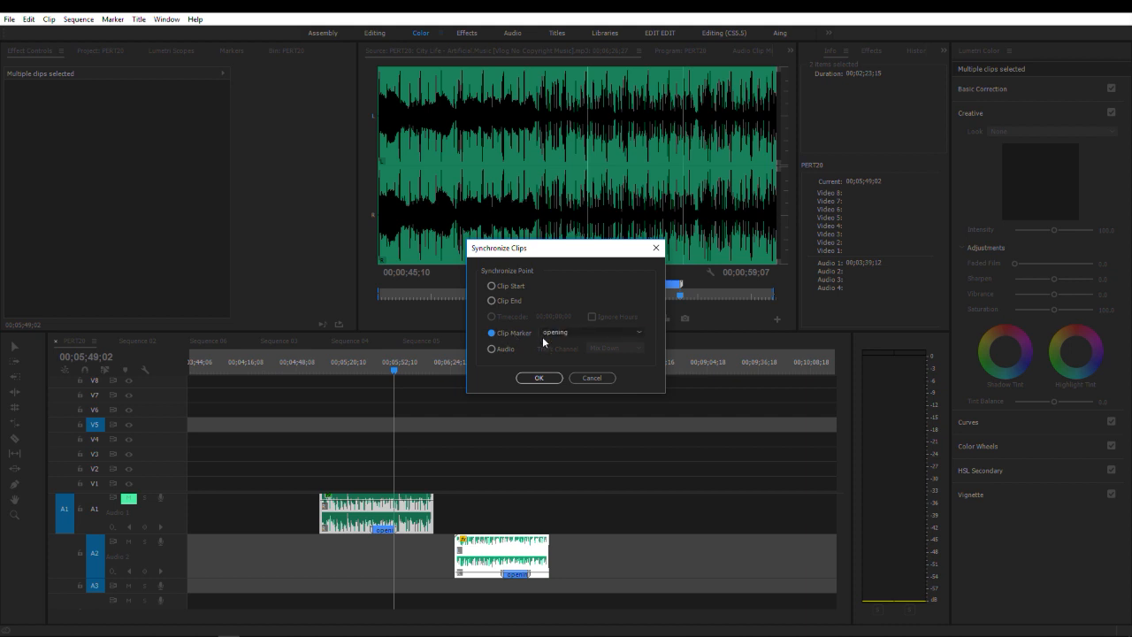
click(574, 335)
click(573, 346)
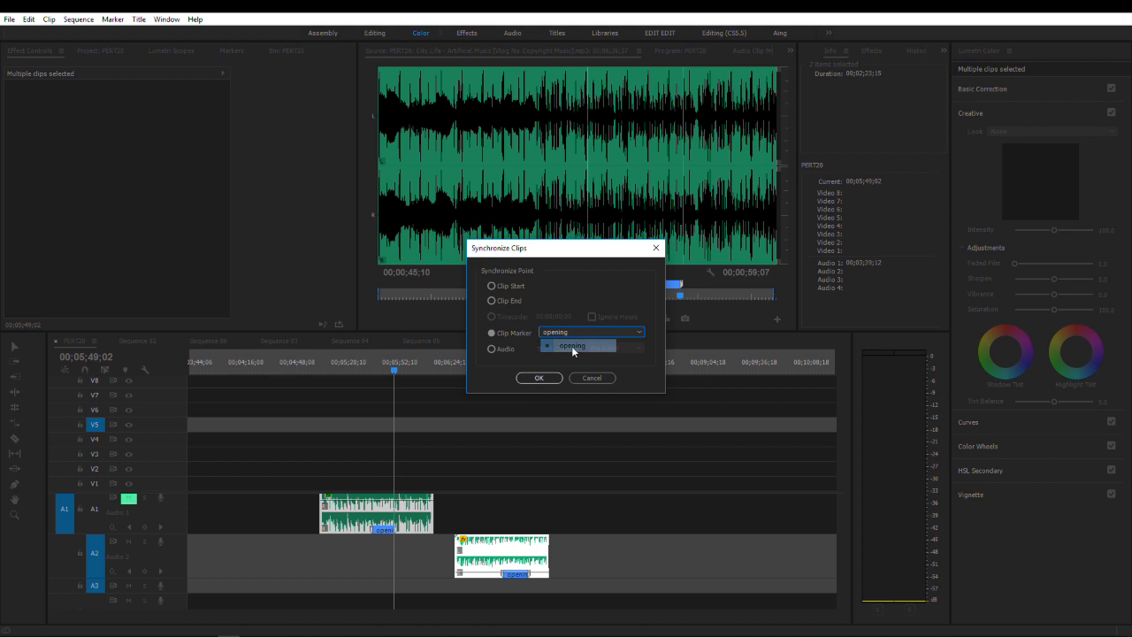
click(535, 378)
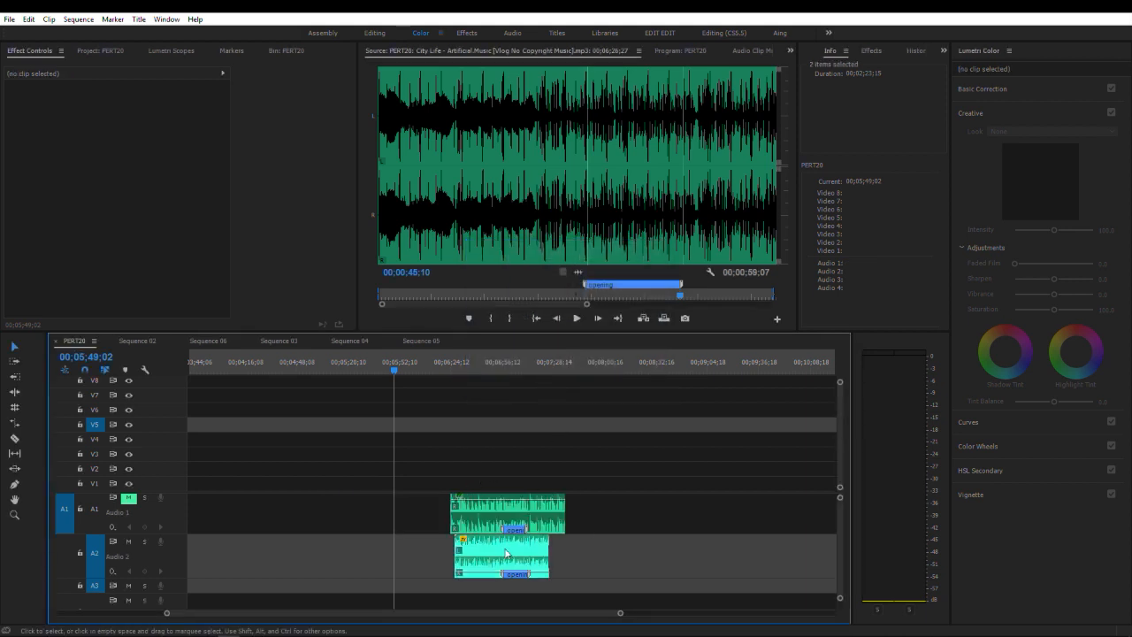